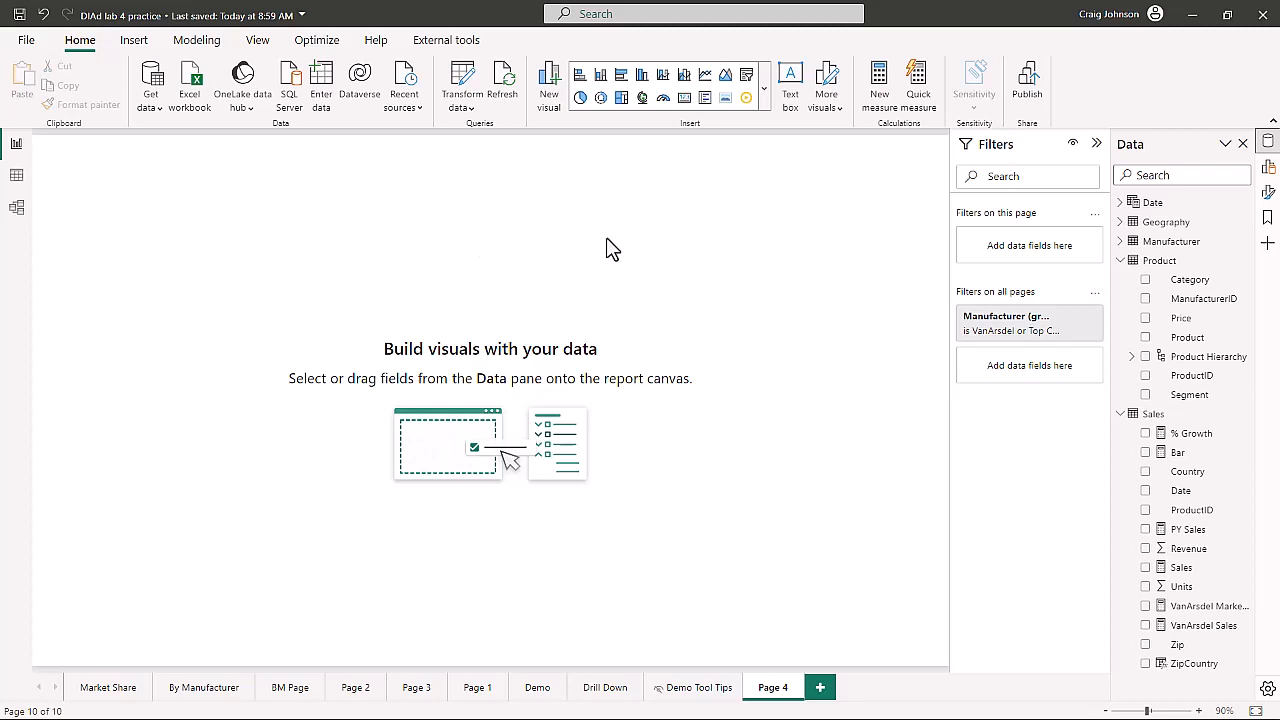
Insert a table visual on Page 4, move it toward the middle of the canvas and enlarge it.
{"action": "left_click", "coordinate": [763, 90]}
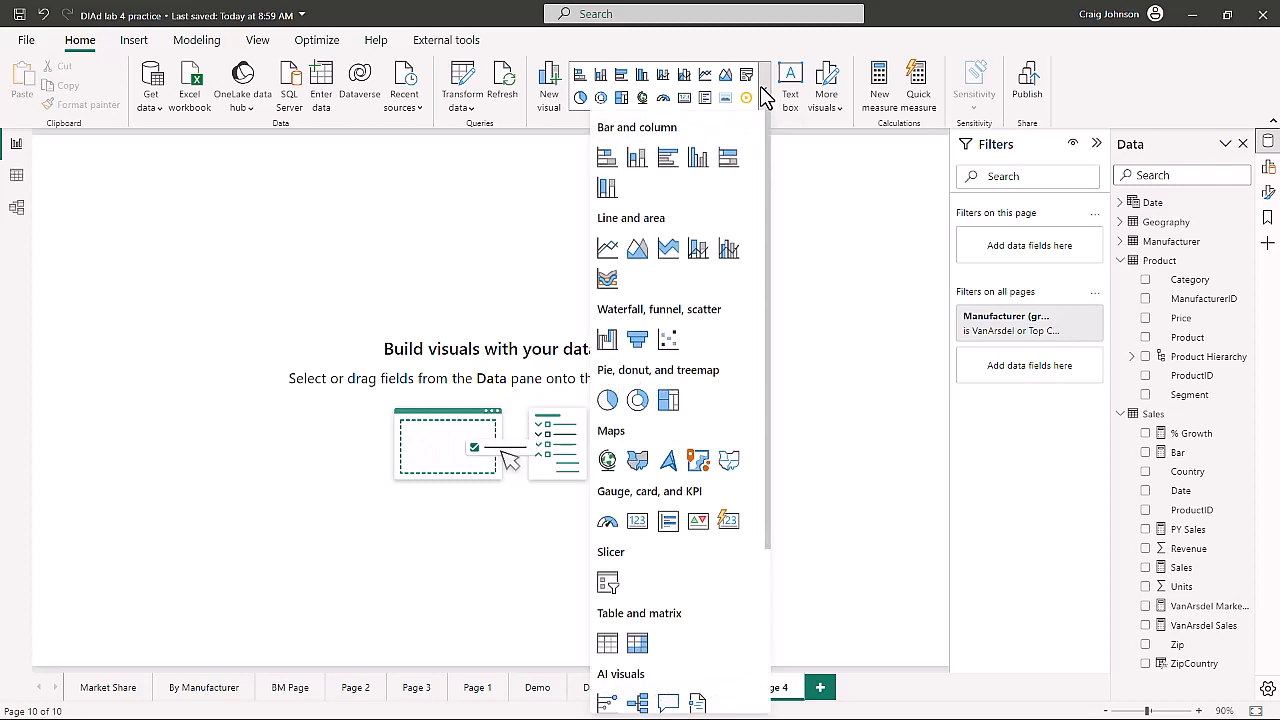
{"action": "left_click", "coordinate": [607, 645]}
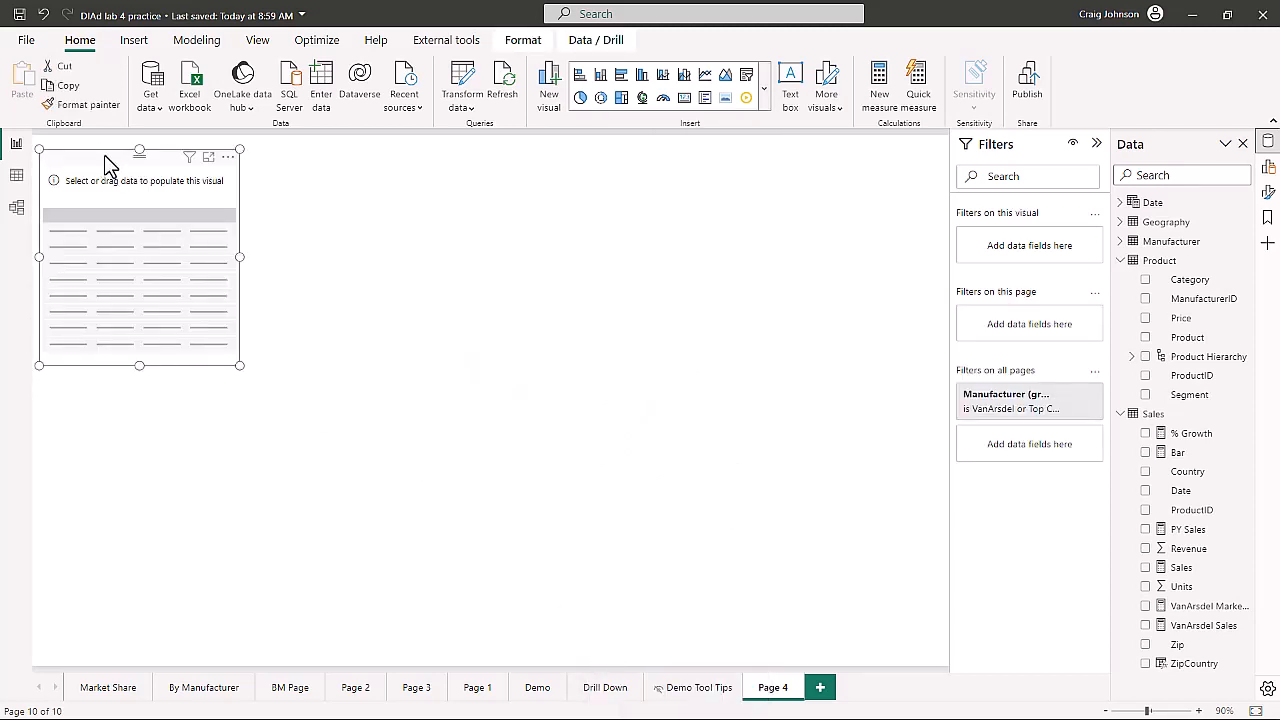
{"action": "left_click_drag", "start_coordinate": [110, 165], "coordinate": [355, 207]}
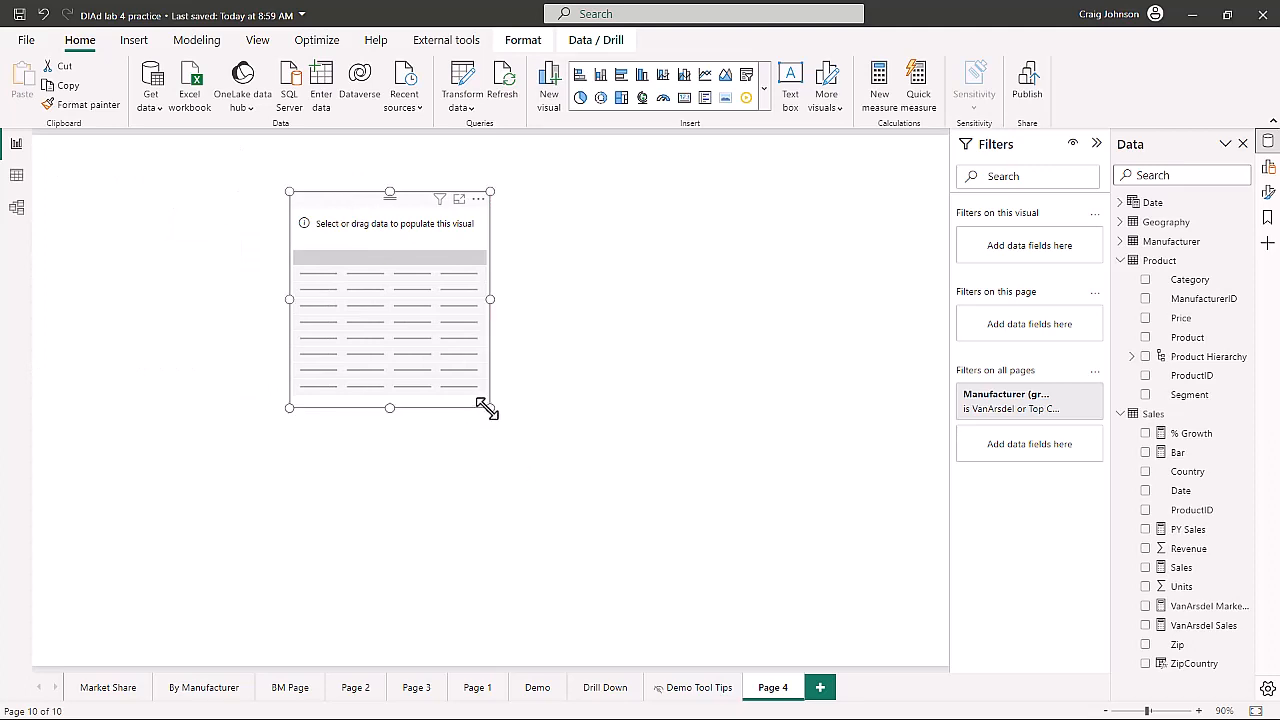
{"action": "left_click_drag", "start_coordinate": [489, 408], "coordinate": [847, 606]}
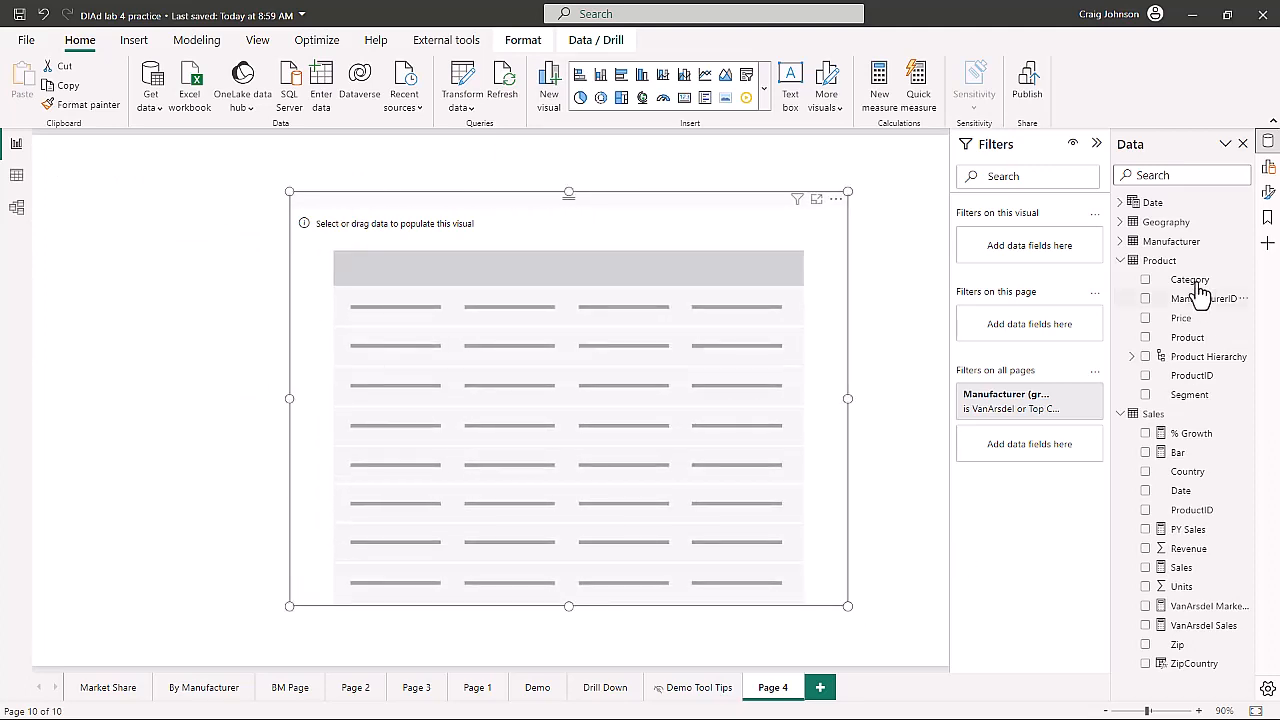
Add the Product field from the Product table as the table visual's first column.
{"action": "left_click", "coordinate": [1268, 165]}
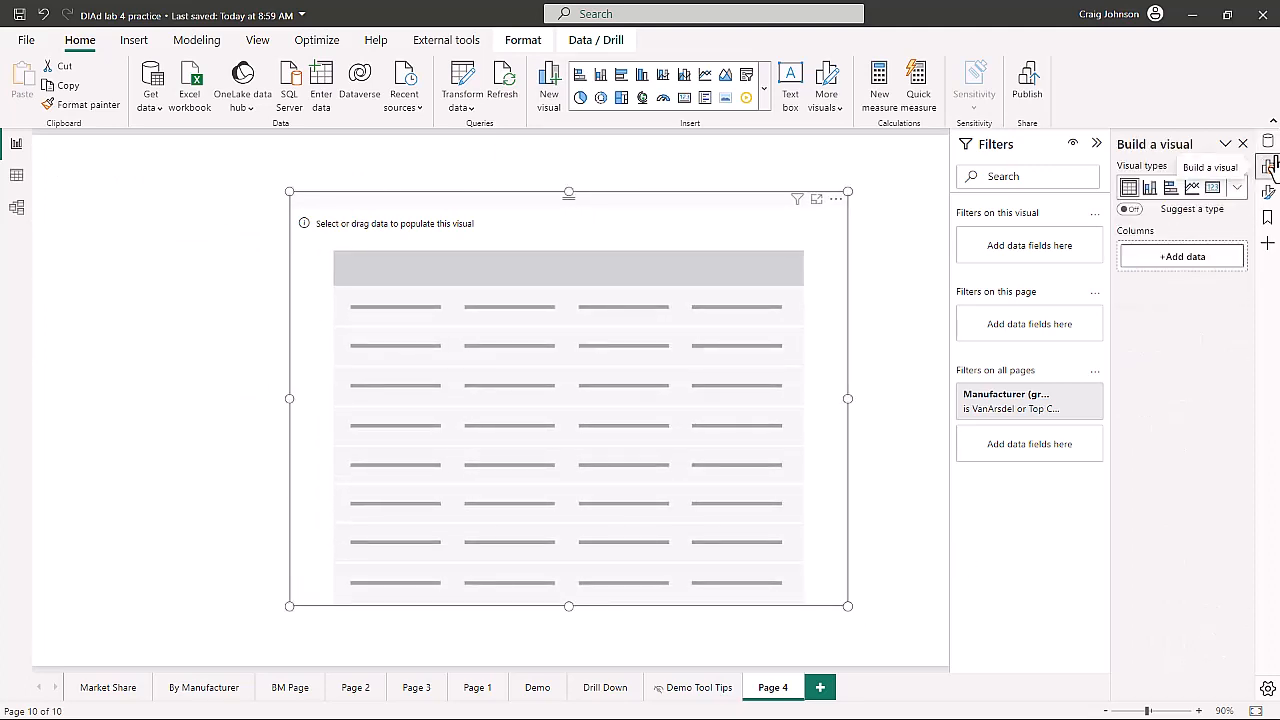
{"action": "left_click", "coordinate": [1152, 262]}
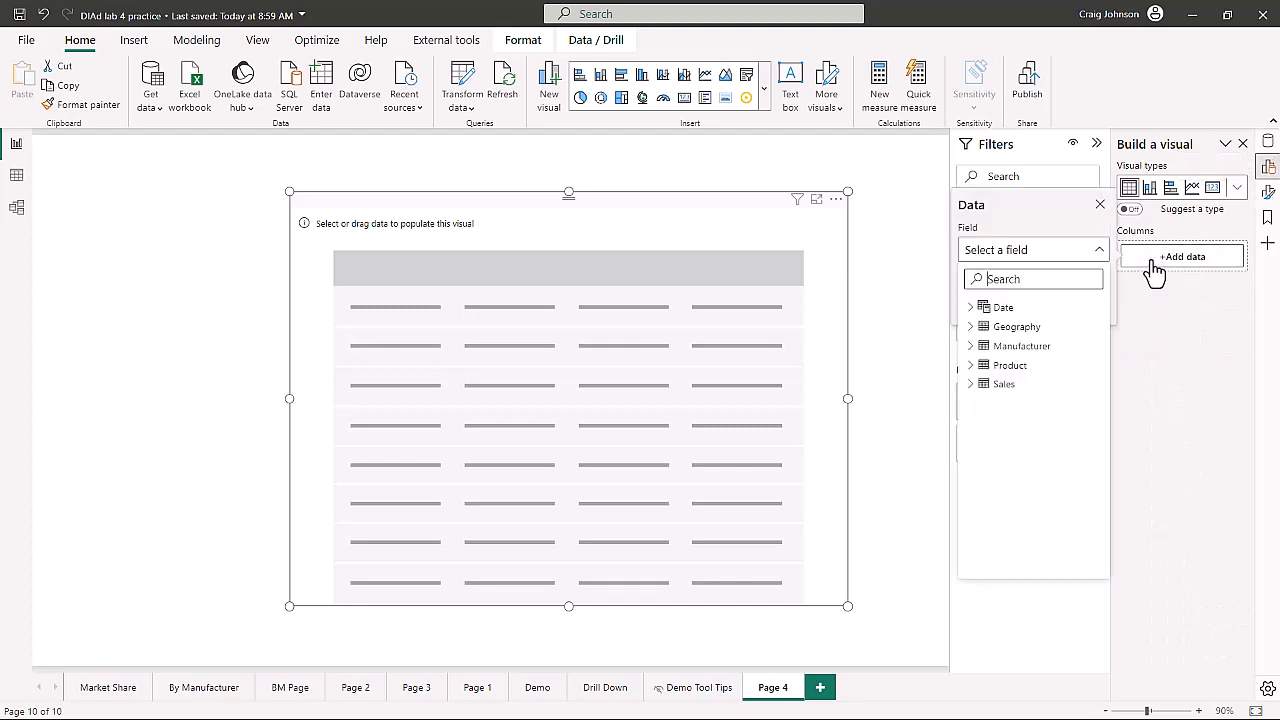
{"action": "left_click", "coordinate": [970, 366]}
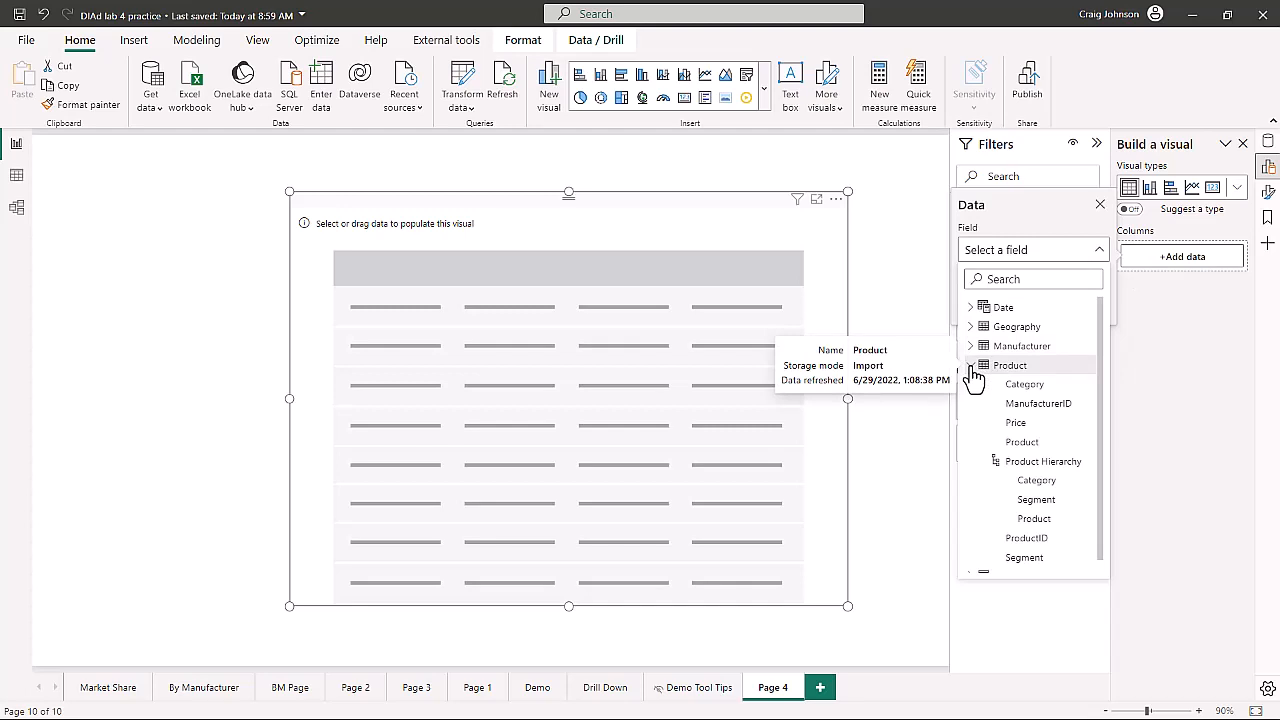
{"action": "left_click", "coordinate": [1025, 444]}
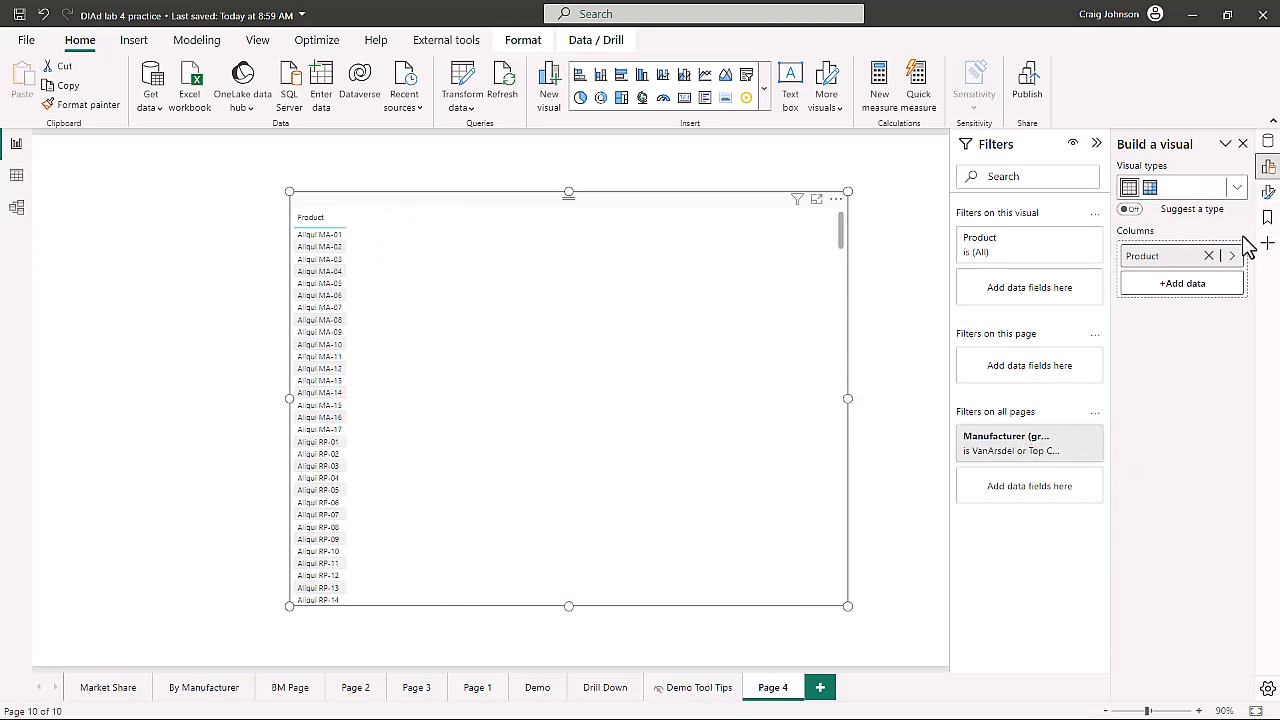
Add PY Sales and Sales from the Sales table as further columns of the table visual.
{"action": "left_click", "coordinate": [1267, 143]}
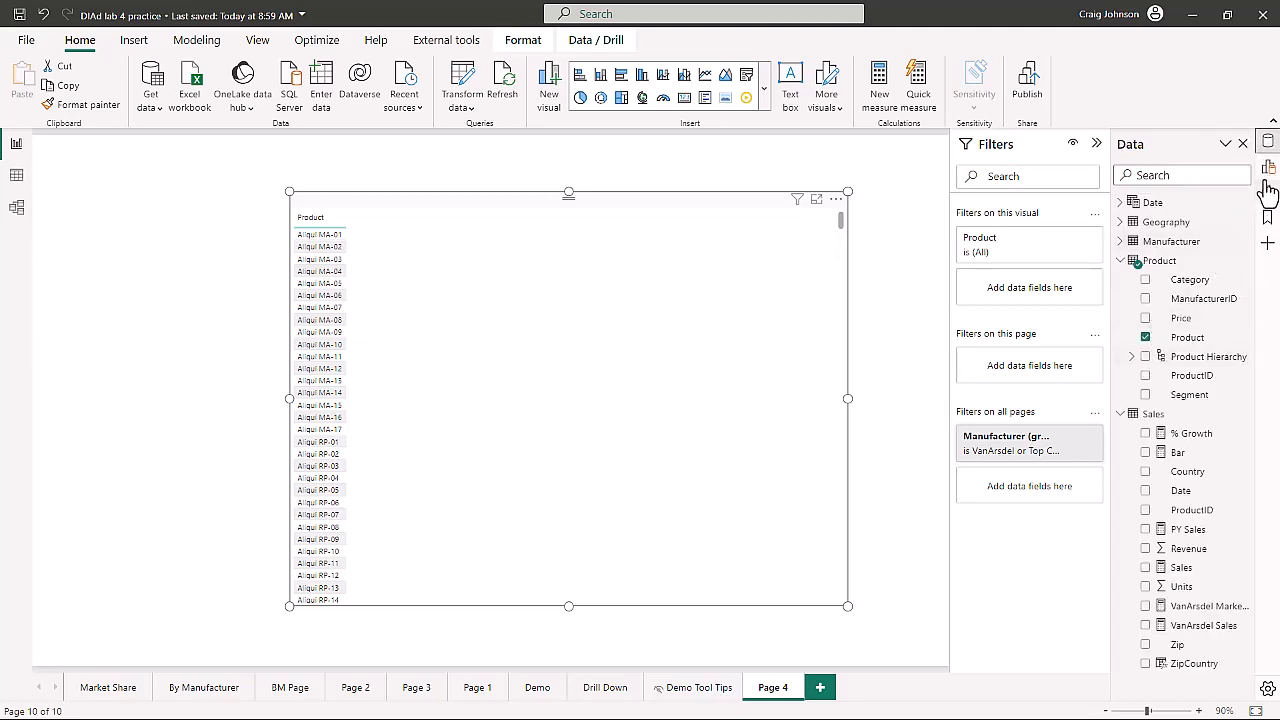
{"action": "left_click", "coordinate": [1267, 166]}
{"action": "left_click", "coordinate": [1184, 285]}
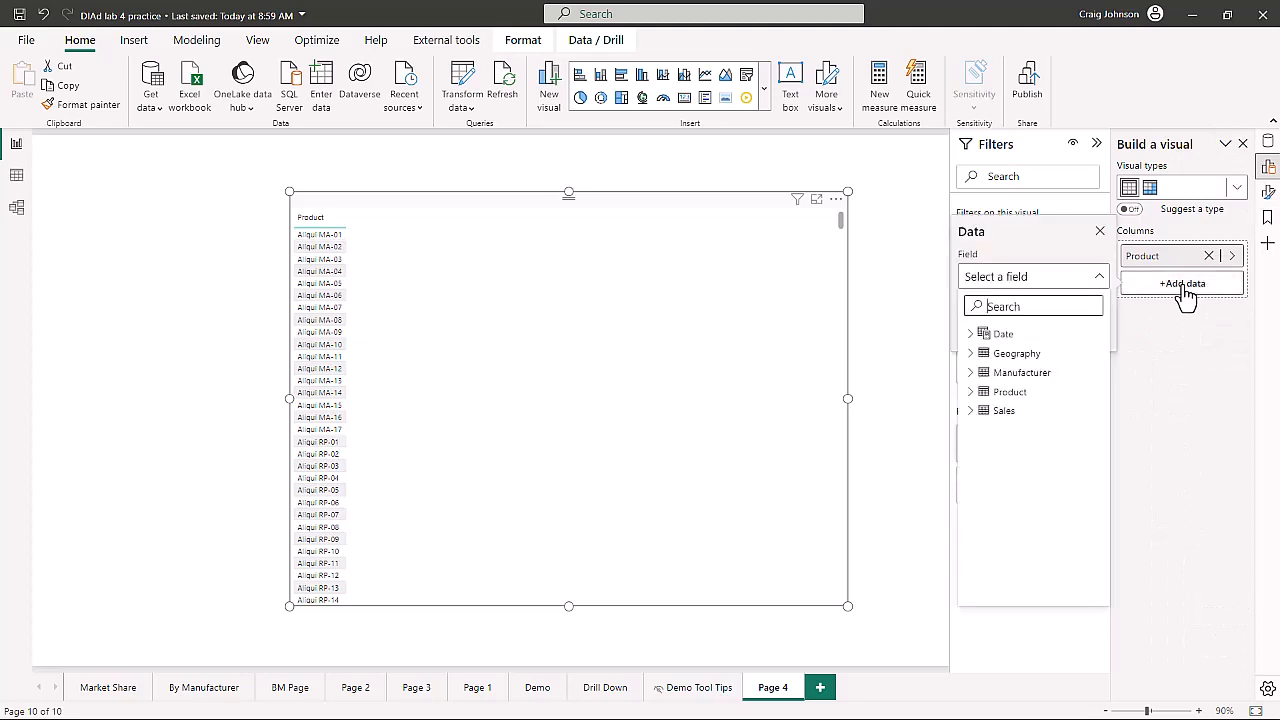
{"action": "left_click", "coordinate": [971, 411]}
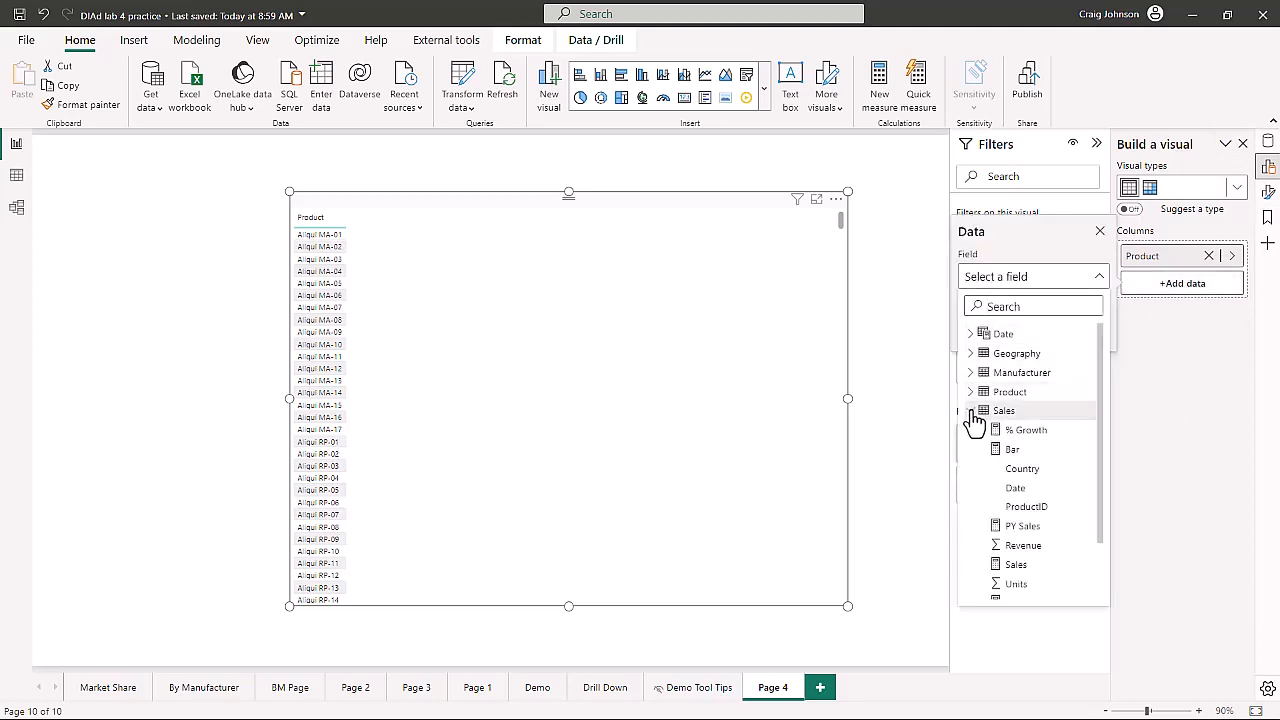
{"action": "left_click", "coordinate": [1018, 528]}
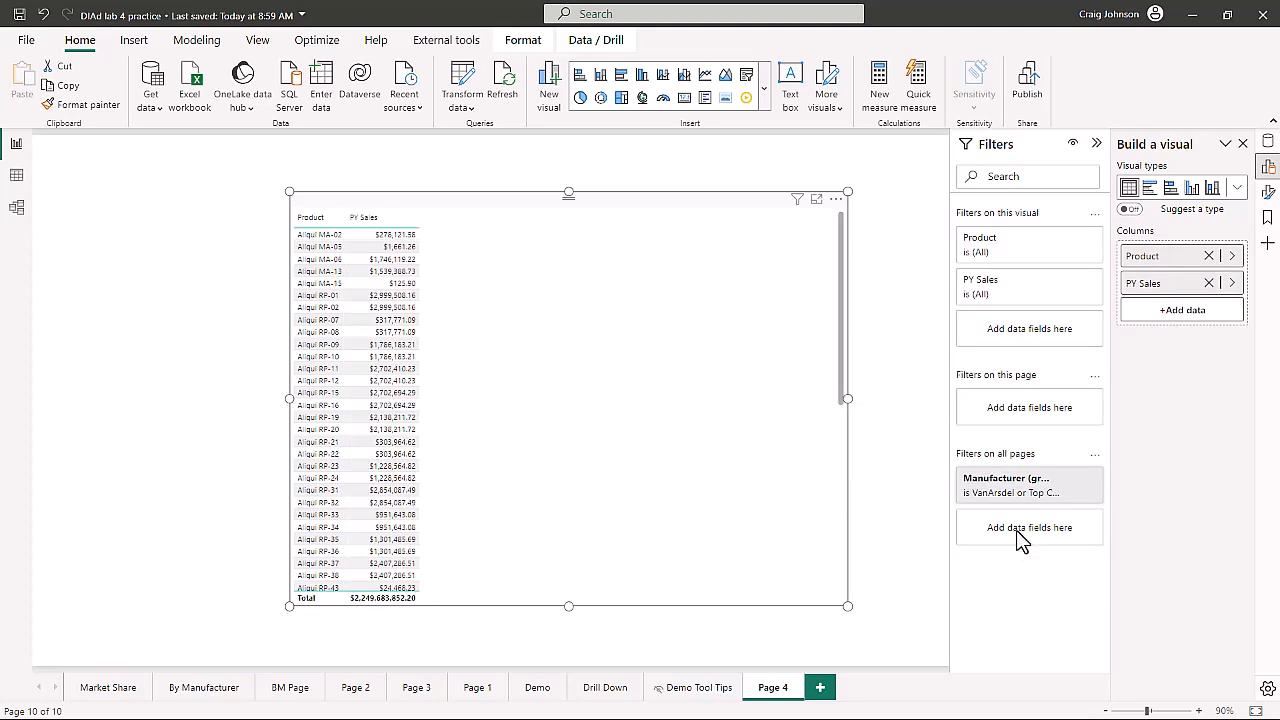
{"action": "left_click", "coordinate": [1166, 312]}
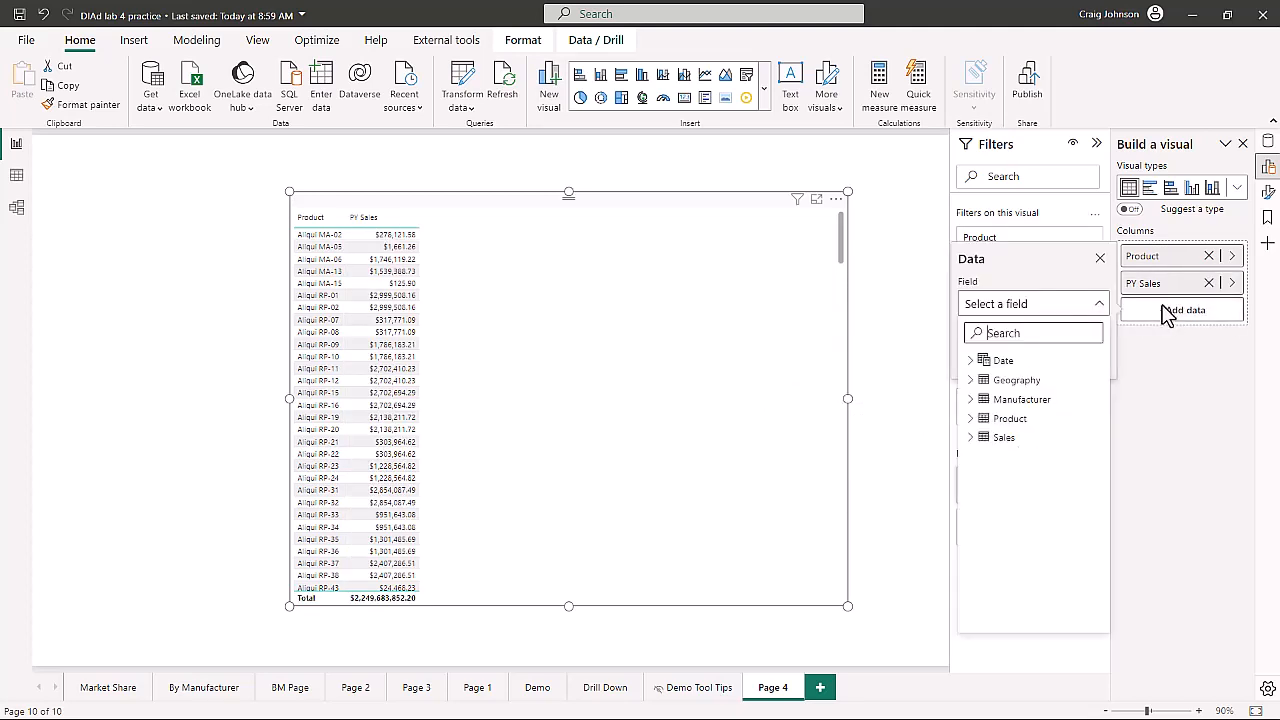
{"action": "left_click", "coordinate": [972, 440]}
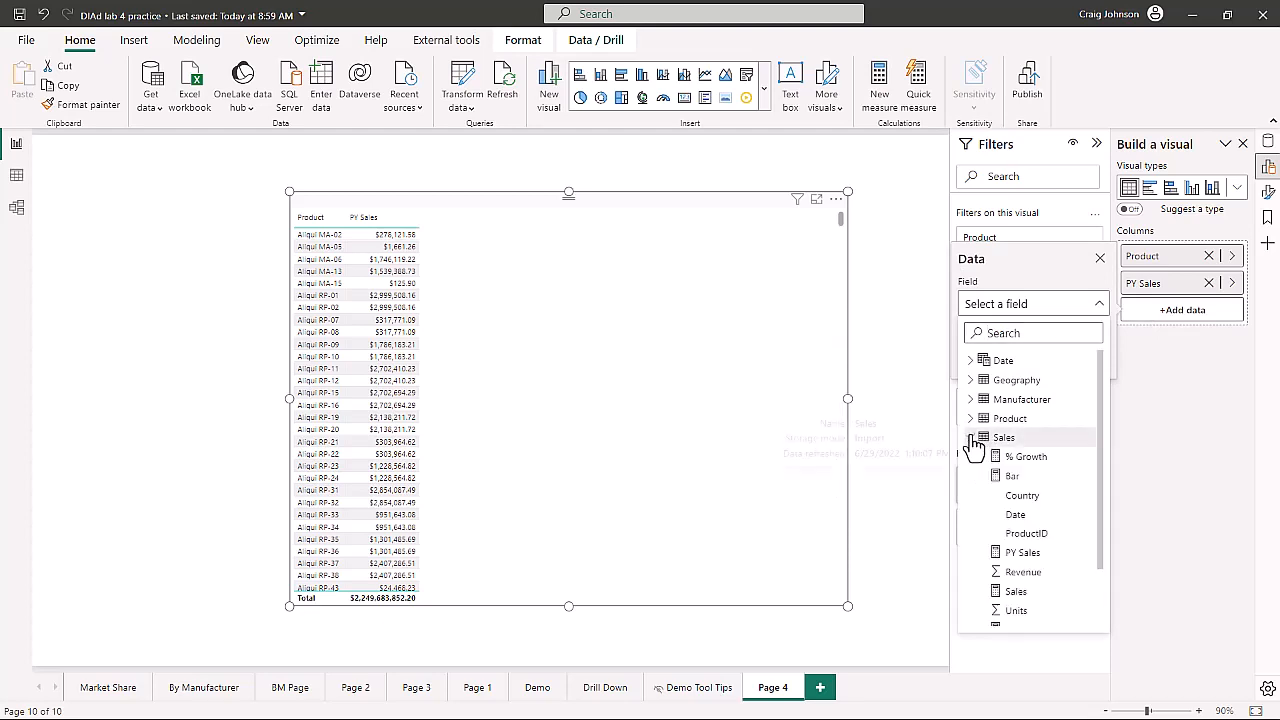
{"action": "left_click", "coordinate": [1016, 593]}
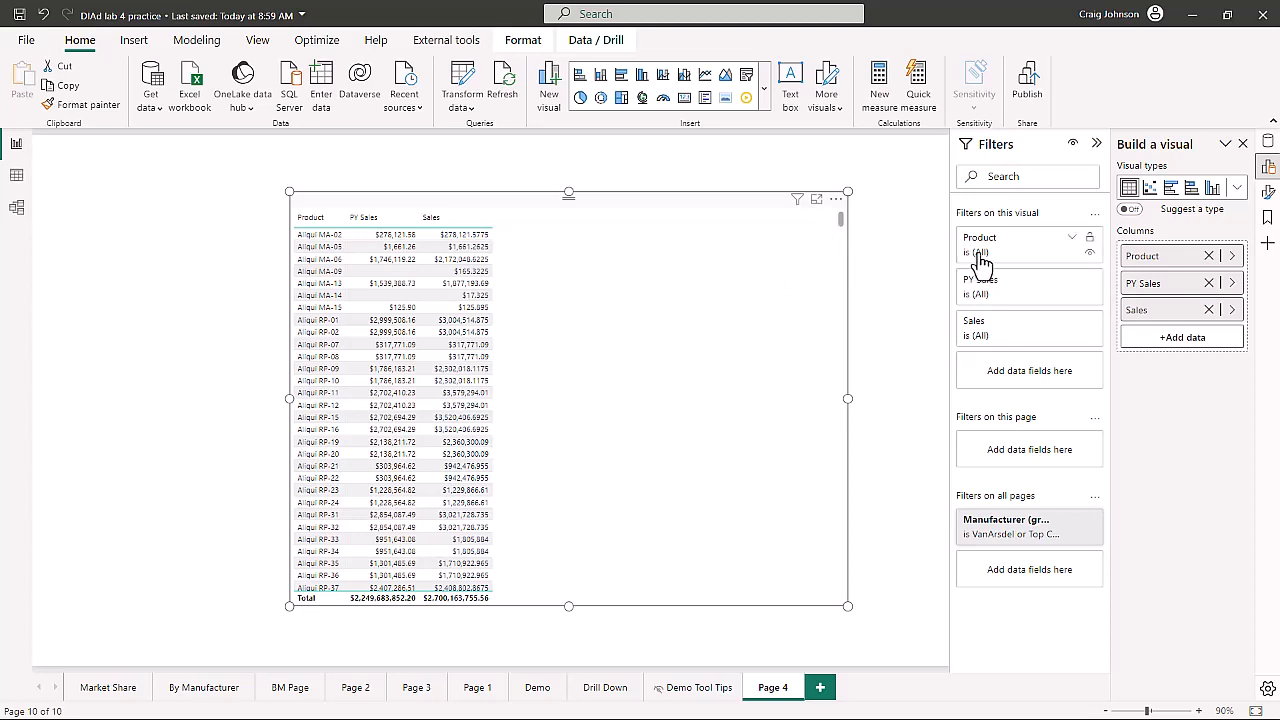
Filter the table visual to show only items whose Sales value is less than $50,000.
{"action": "left_click", "coordinate": [1030, 337]}
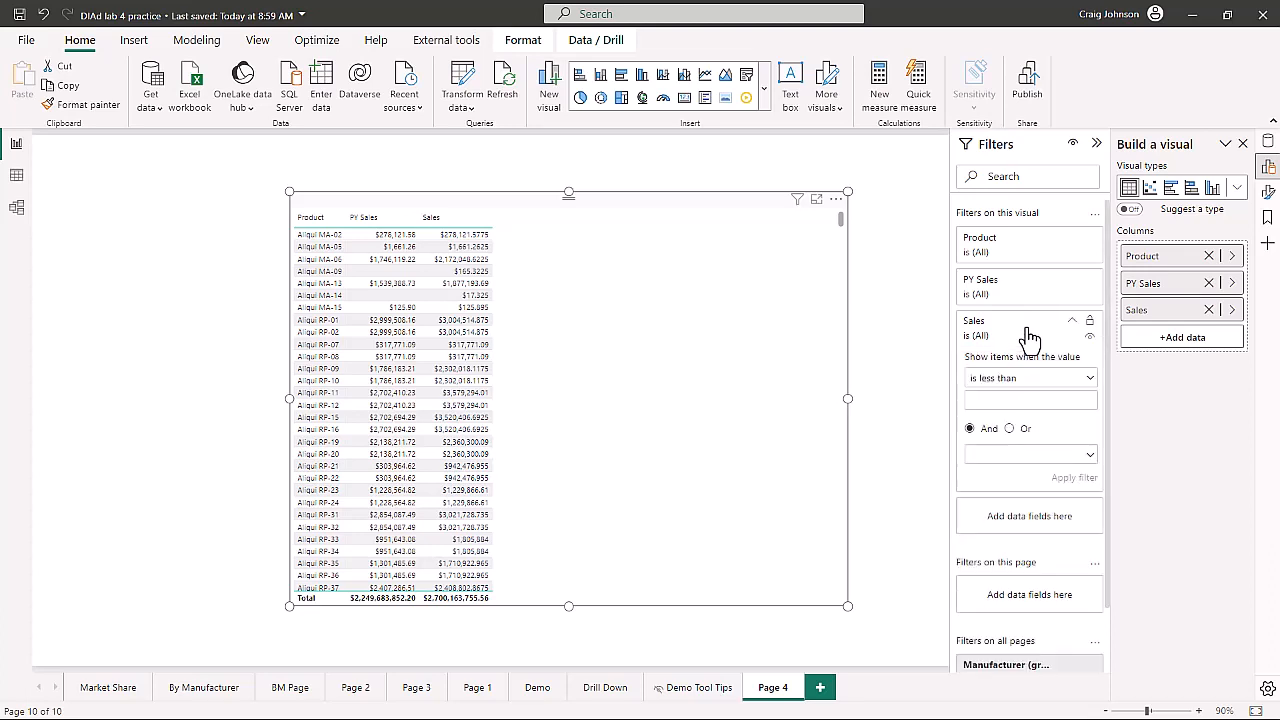
{"action": "left_click", "coordinate": [986, 401]}
{"action": "type", "text": "500000"}
{"action": "key", "text": "BackSpace"}
{"action": "left_click", "coordinate": [1063, 480]}
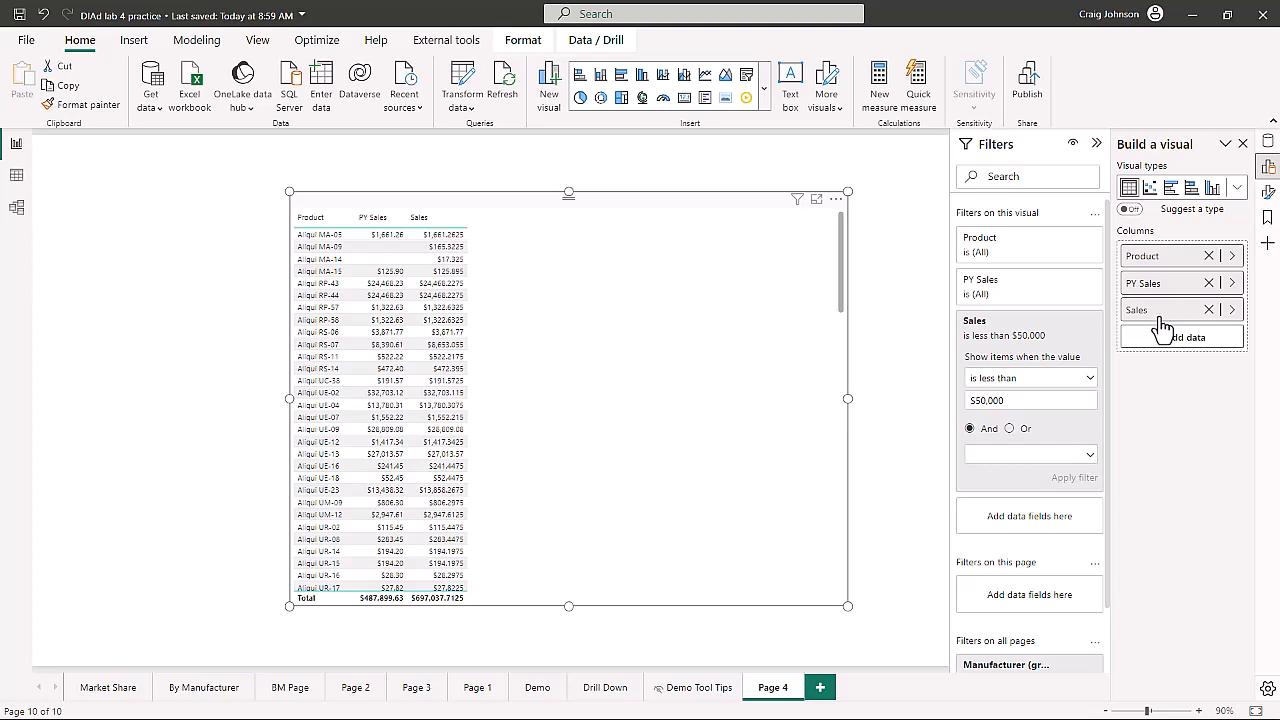
Place the Sales column ahead of PY Sales and narrow the table visual.
{"action": "left_click_drag", "start_coordinate": [1162, 330], "coordinate": [1159, 280]}
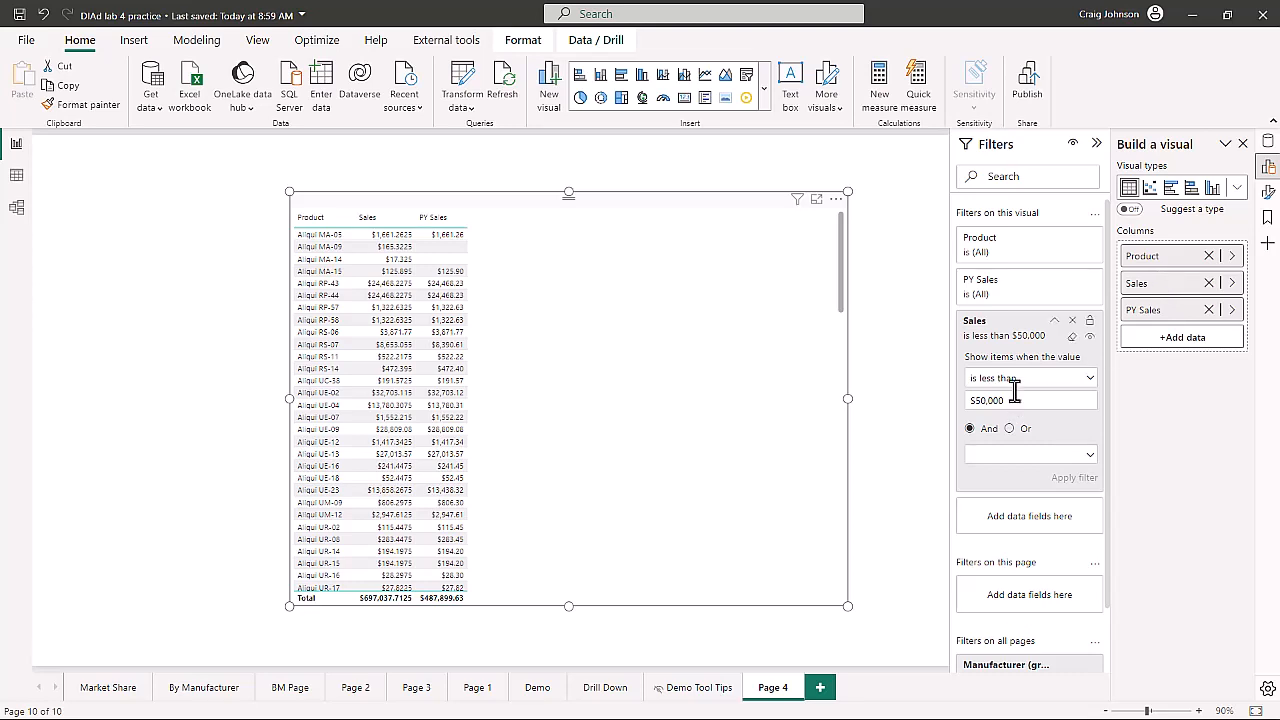
{"action": "left_click", "coordinate": [1267, 192]}
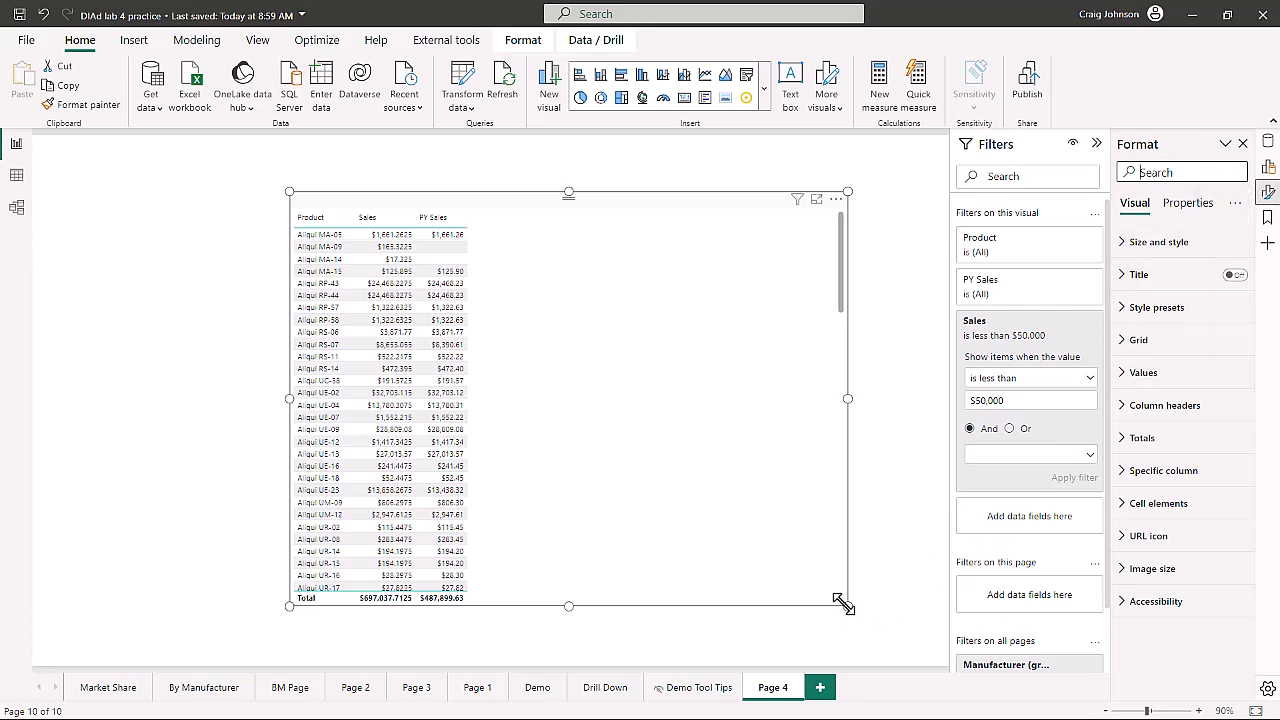
{"action": "left_click_drag", "start_coordinate": [843, 603], "coordinate": [610, 604]}
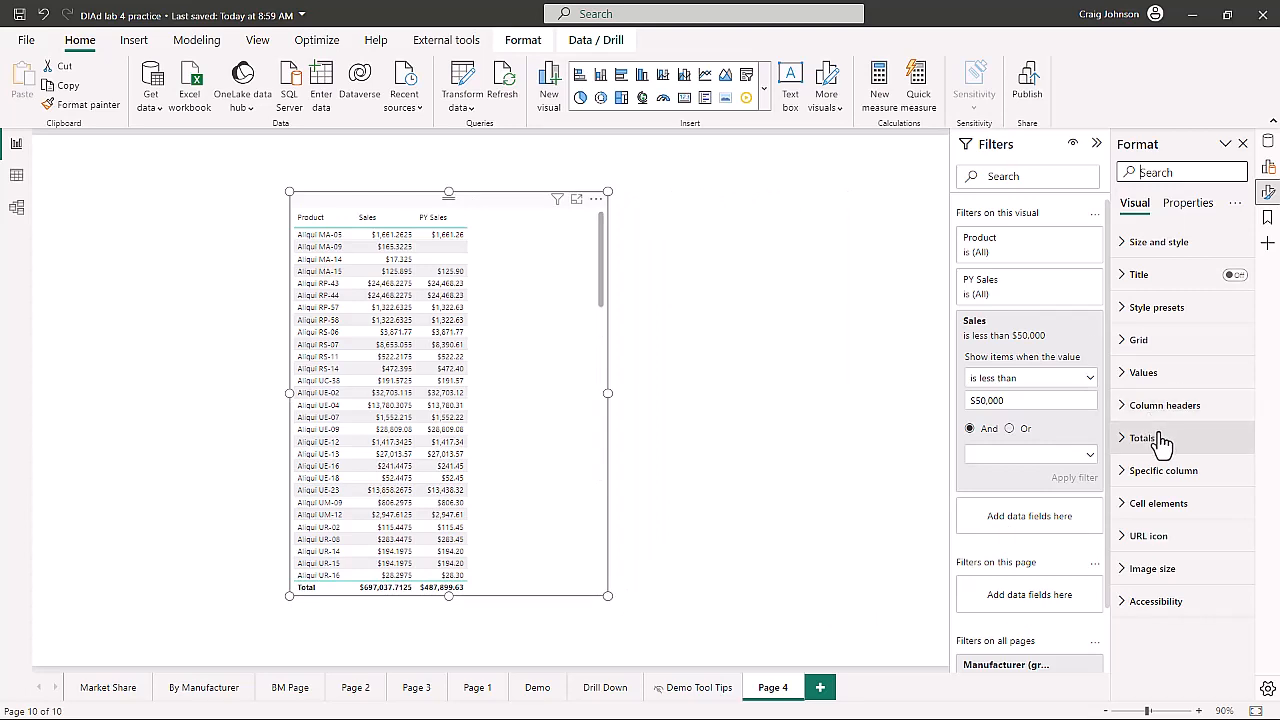
Increase the font size of the table's values to just above 12.
{"action": "left_click", "coordinate": [1126, 378]}
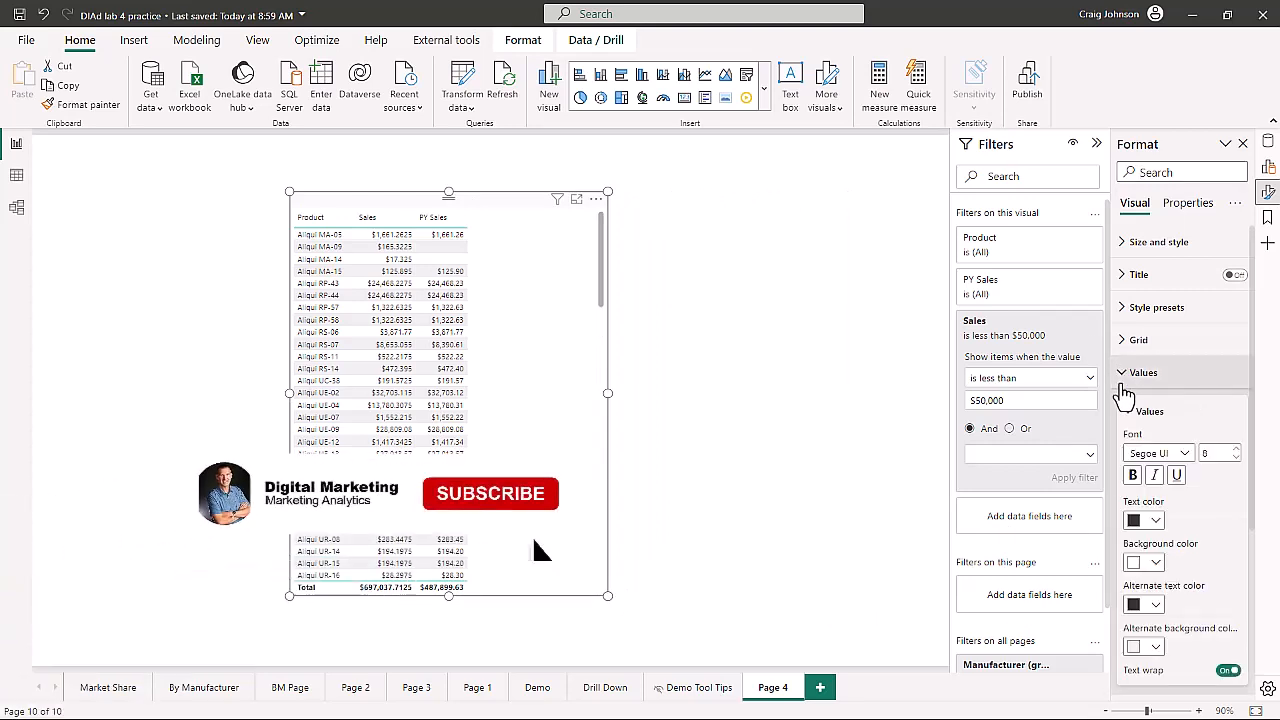
{"action": "left_click", "coordinate": [1237, 452]}
{"action": "left_click", "coordinate": [1237, 452]}
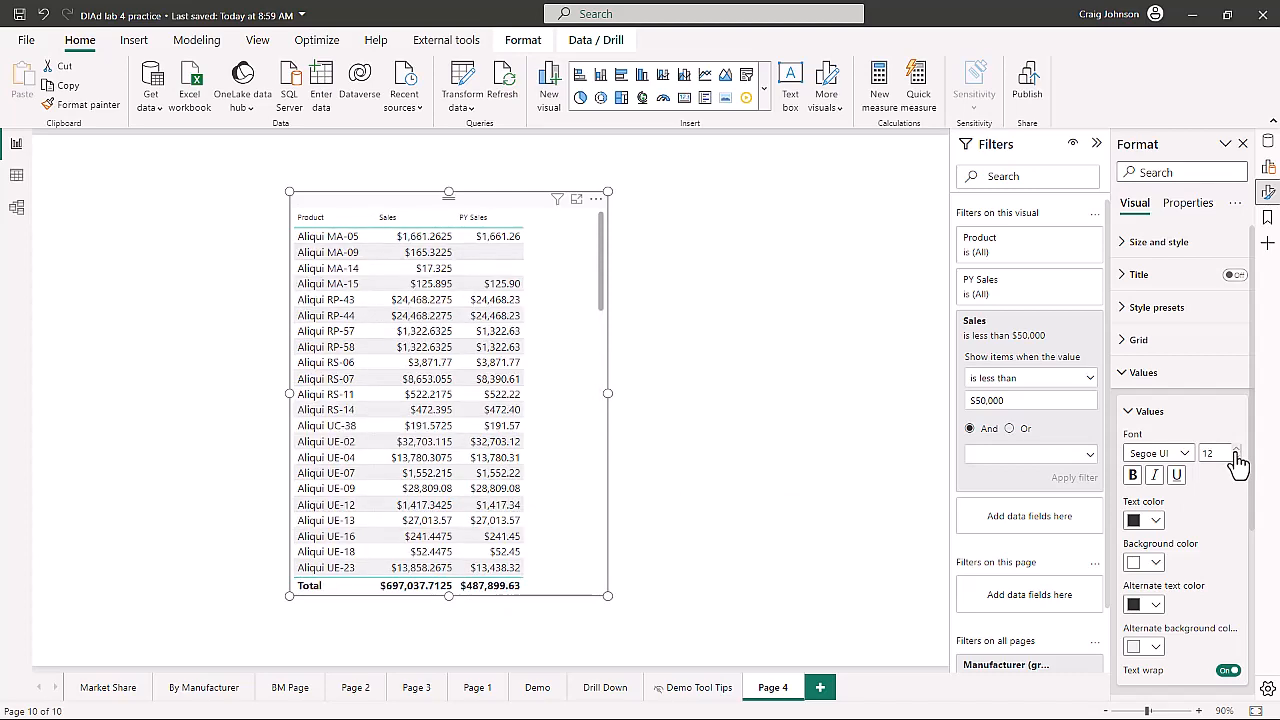
{"action": "left_click", "coordinate": [1237, 449]}
{"action": "left_click", "coordinate": [1128, 416]}
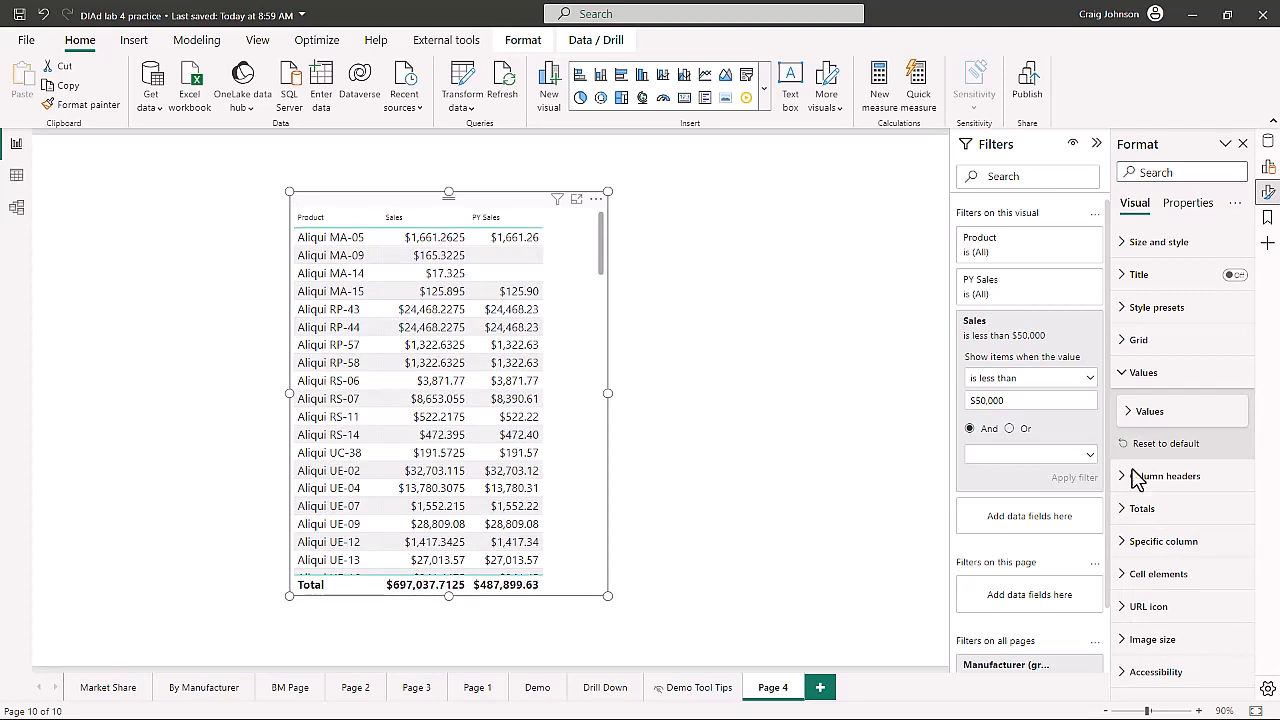
Choose Sales as the series for the specific column settings and review its formatting options.
{"action": "left_click", "coordinate": [1124, 547]}
{"action": "scroll", "coordinate": [1194, 555], "scroll_direction": "down", "scroll_amount": 2}
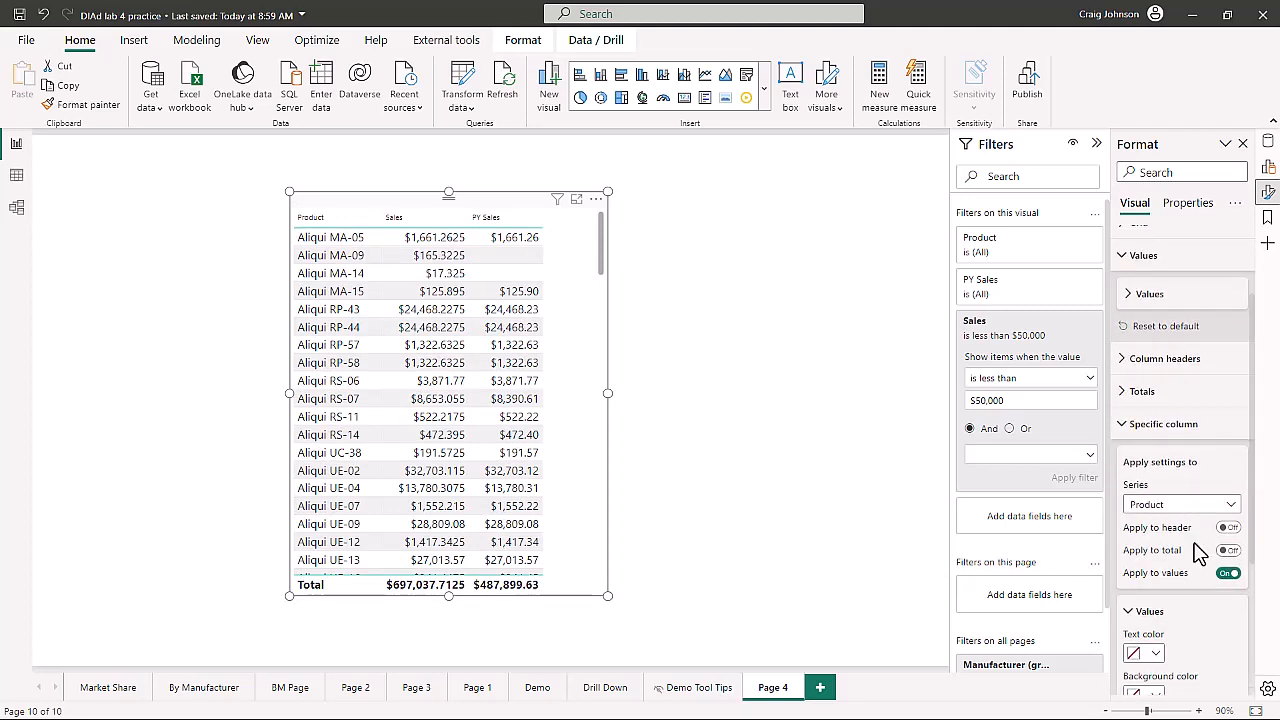
{"action": "scroll", "coordinate": [1198, 552], "scroll_direction": "down", "scroll_amount": 2}
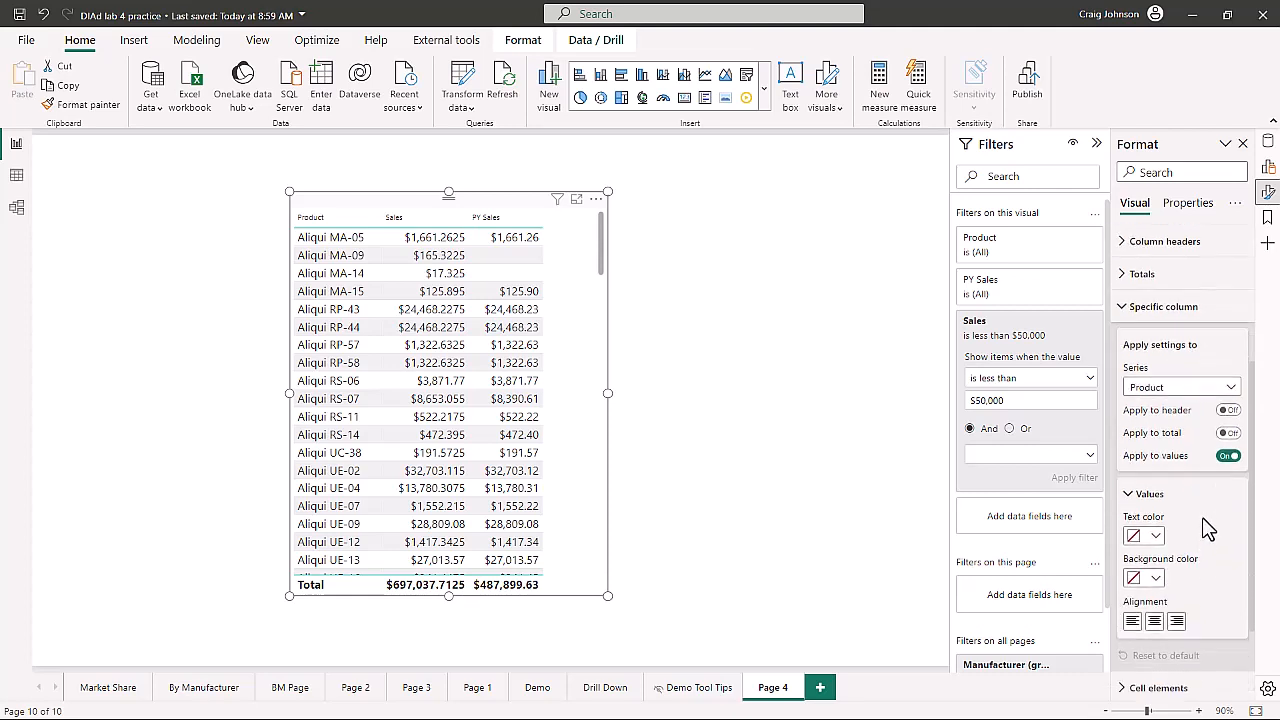
{"action": "left_click", "coordinate": [1237, 393]}
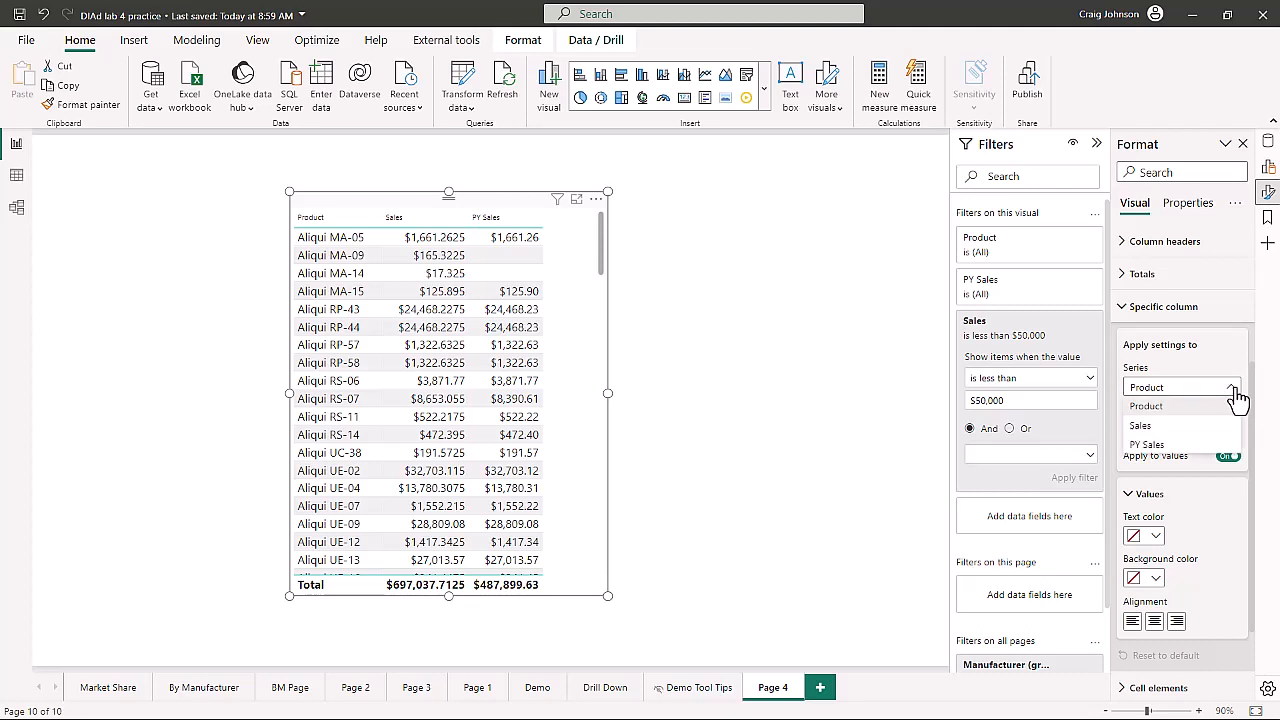
{"action": "left_click", "coordinate": [1150, 426]}
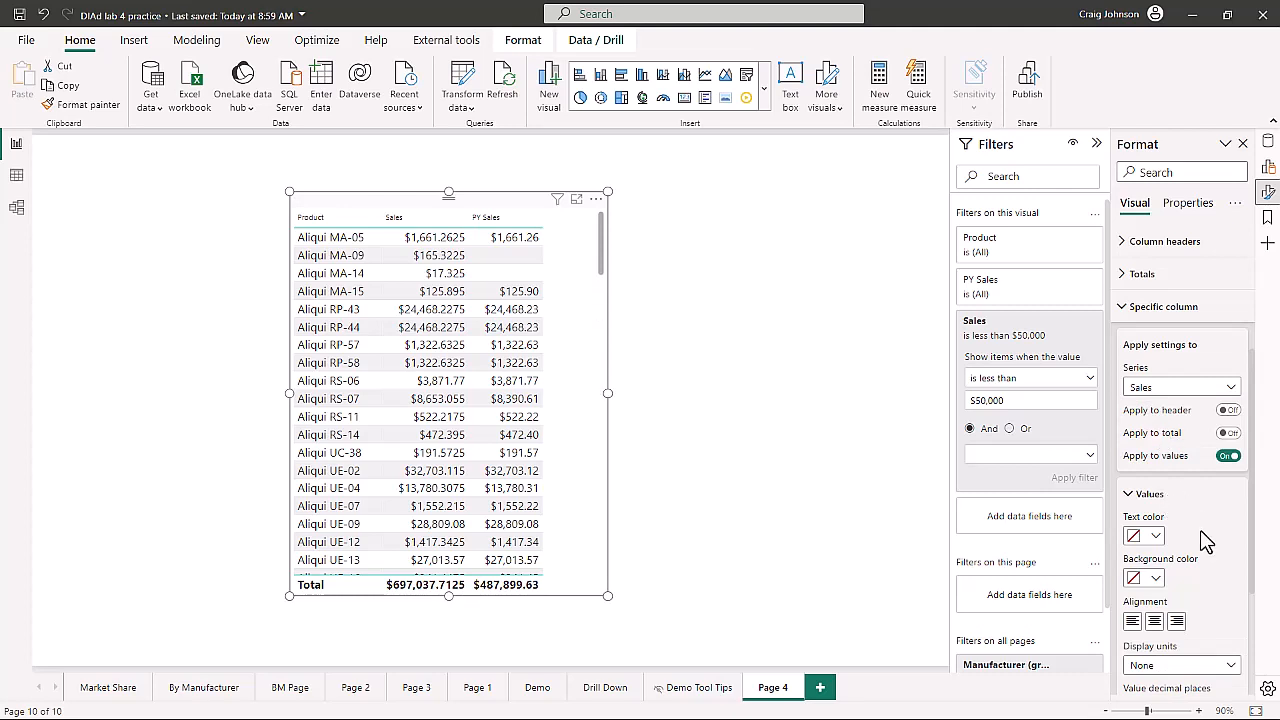
{"action": "scroll", "coordinate": [1200, 530], "scroll_direction": "down", "scroll_amount": 3}
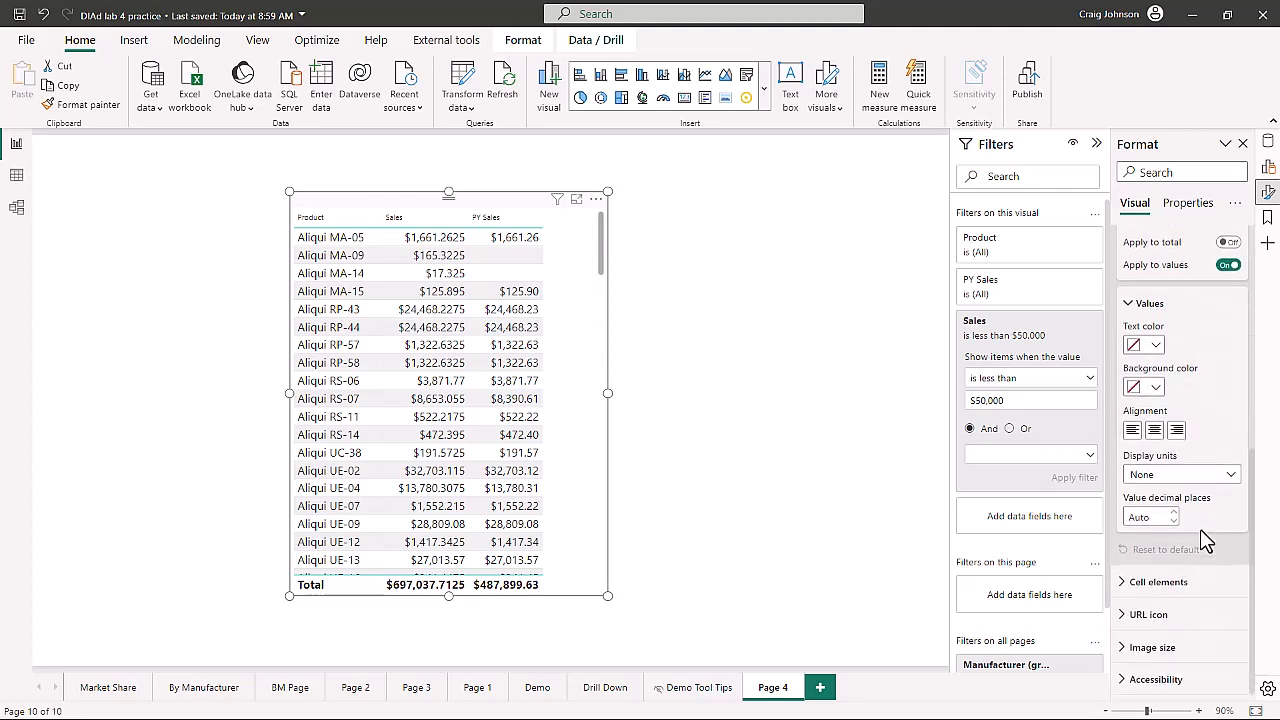
Turn on background color conditional formatting for the cells of the Sales series.
{"action": "left_click", "coordinate": [1125, 590]}
{"action": "scroll", "coordinate": [1200, 585], "scroll_direction": "down", "scroll_amount": 3}
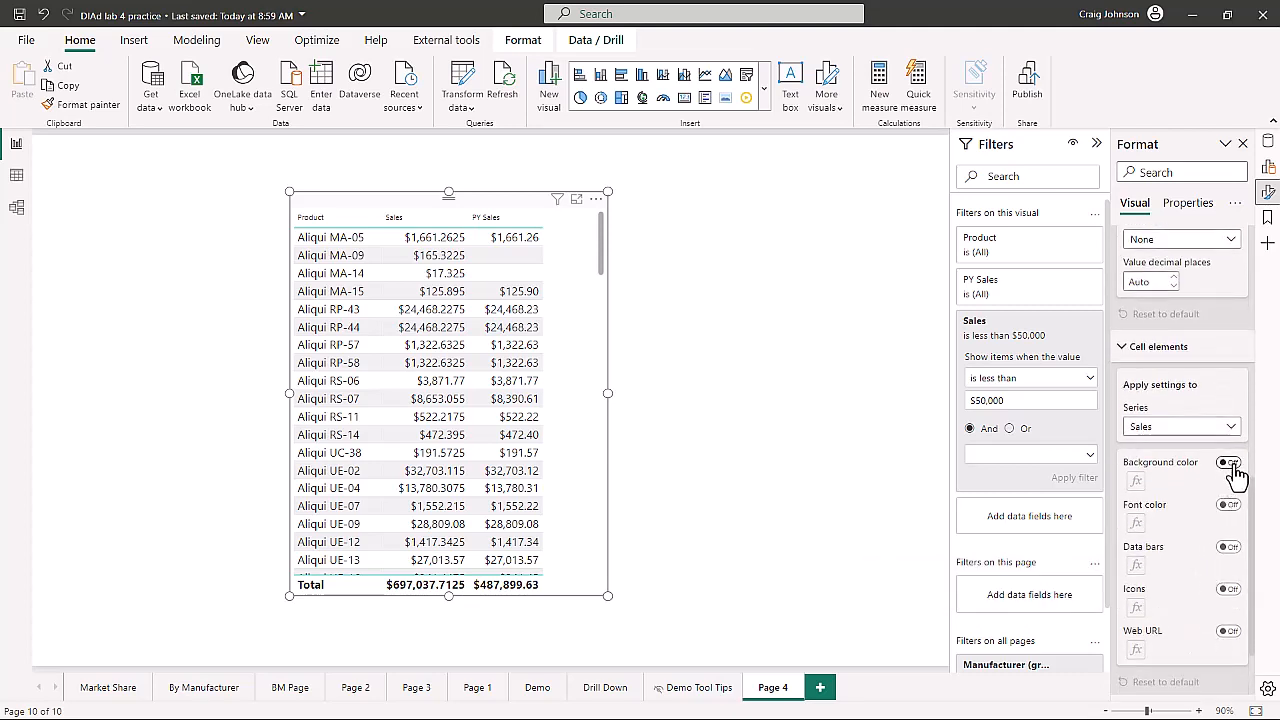
{"action": "left_click", "coordinate": [1232, 466]}
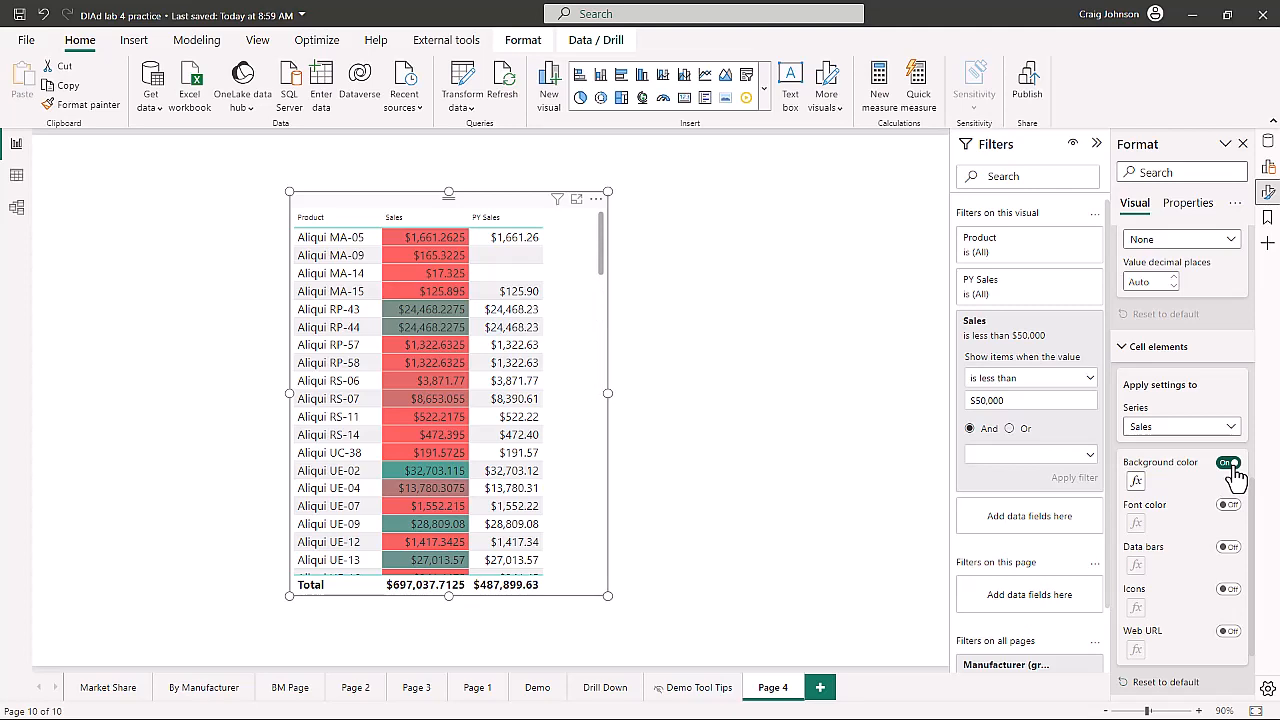
Keep the Gradient format style for the Sales background color and set the lowest value's color to light yellow.
{"action": "left_click", "coordinate": [1137, 482]}
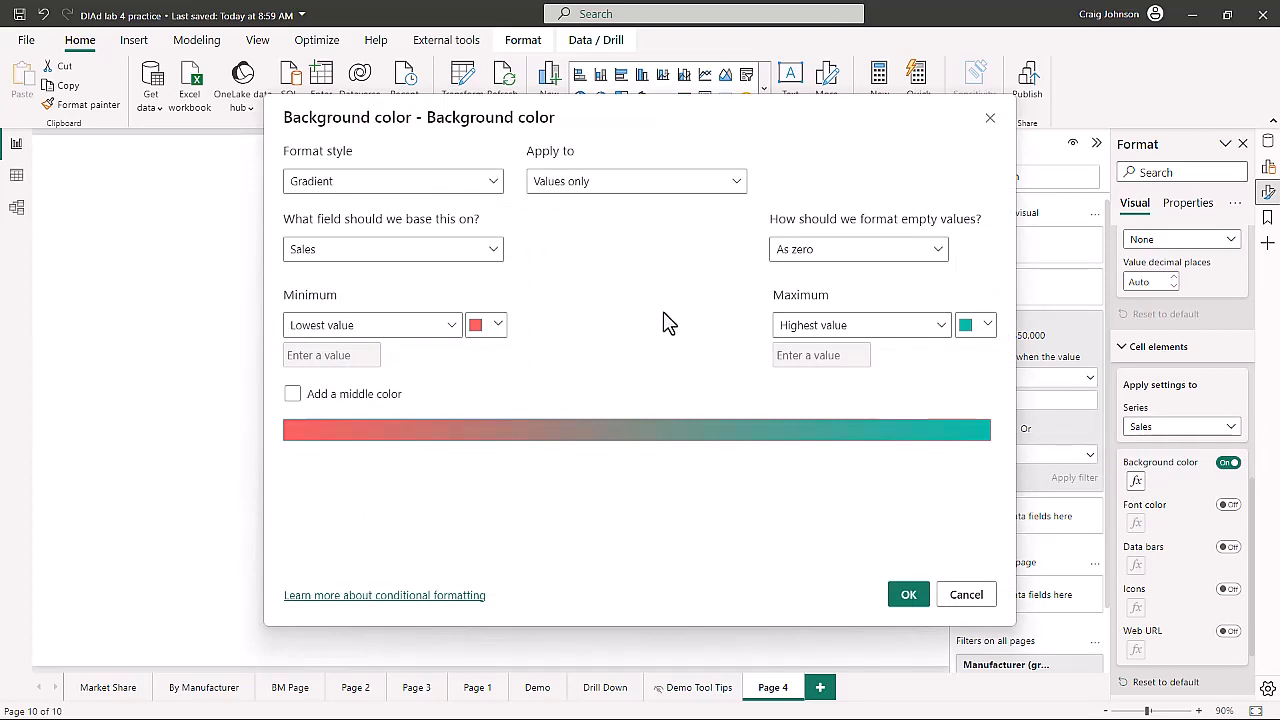
{"action": "left_click", "coordinate": [440, 192]}
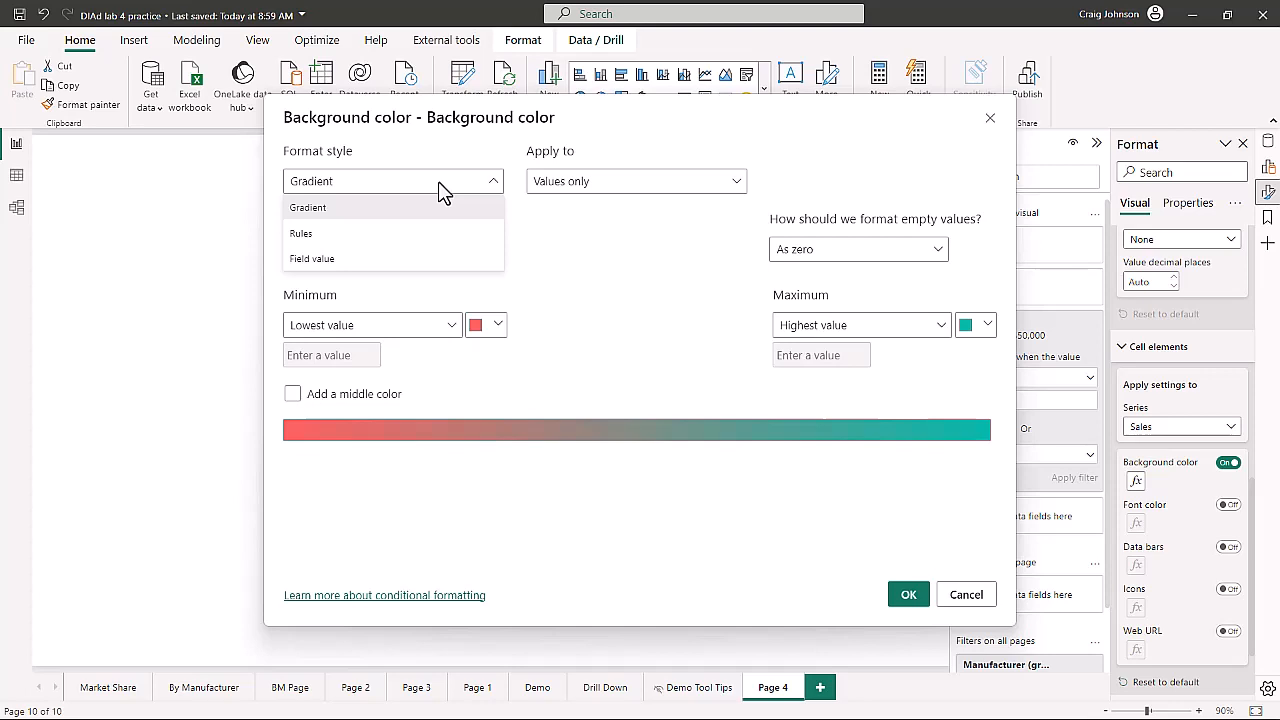
{"action": "left_click", "coordinate": [617, 300]}
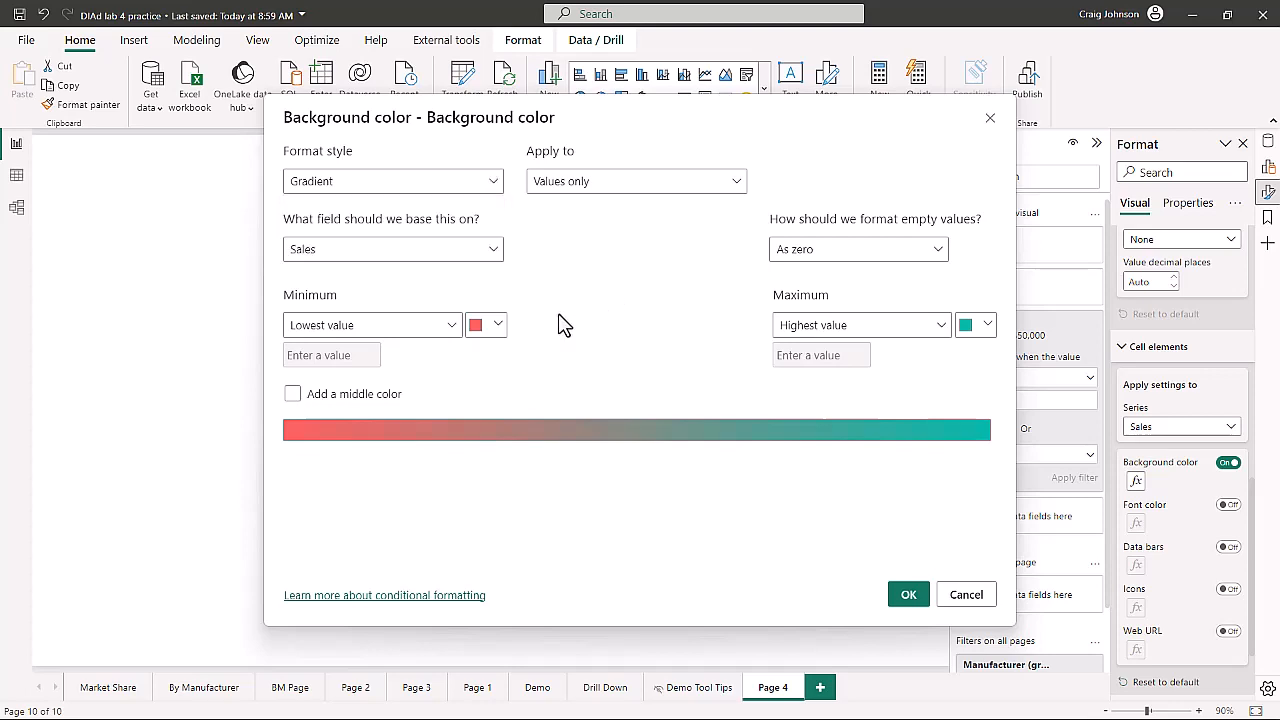
{"action": "left_click", "coordinate": [498, 326]}
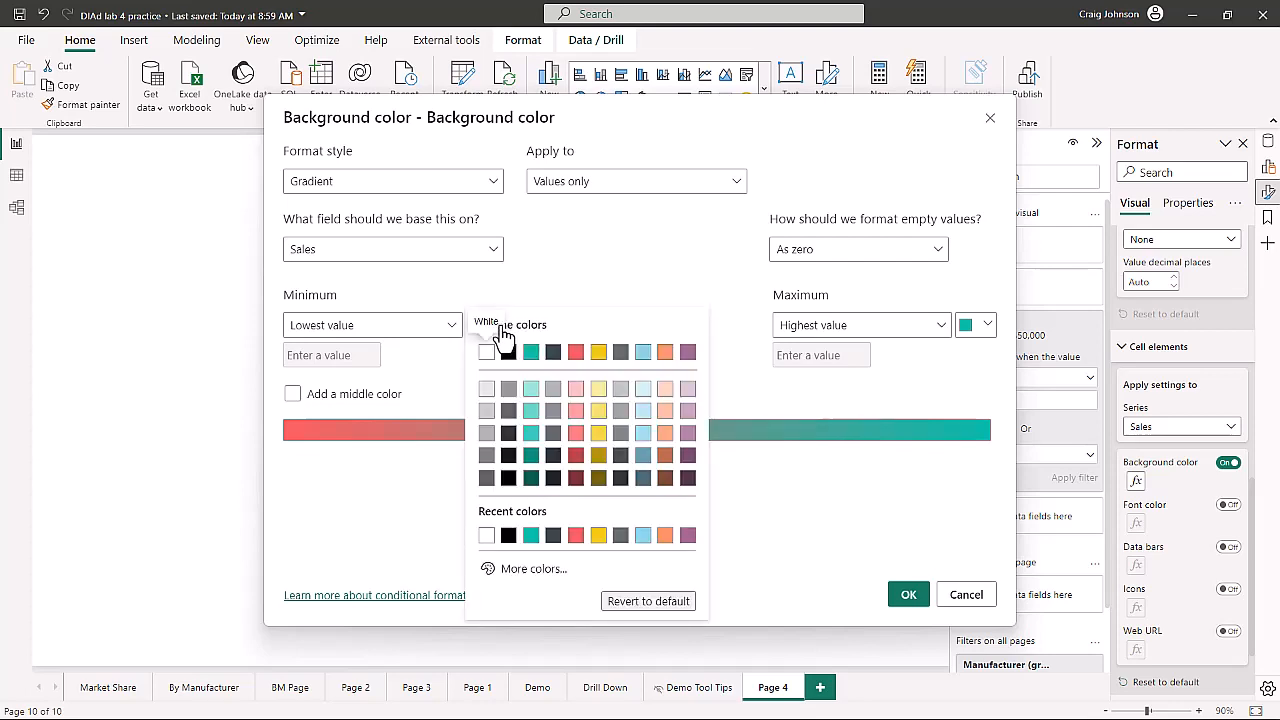
{"action": "left_click", "coordinate": [598, 390]}
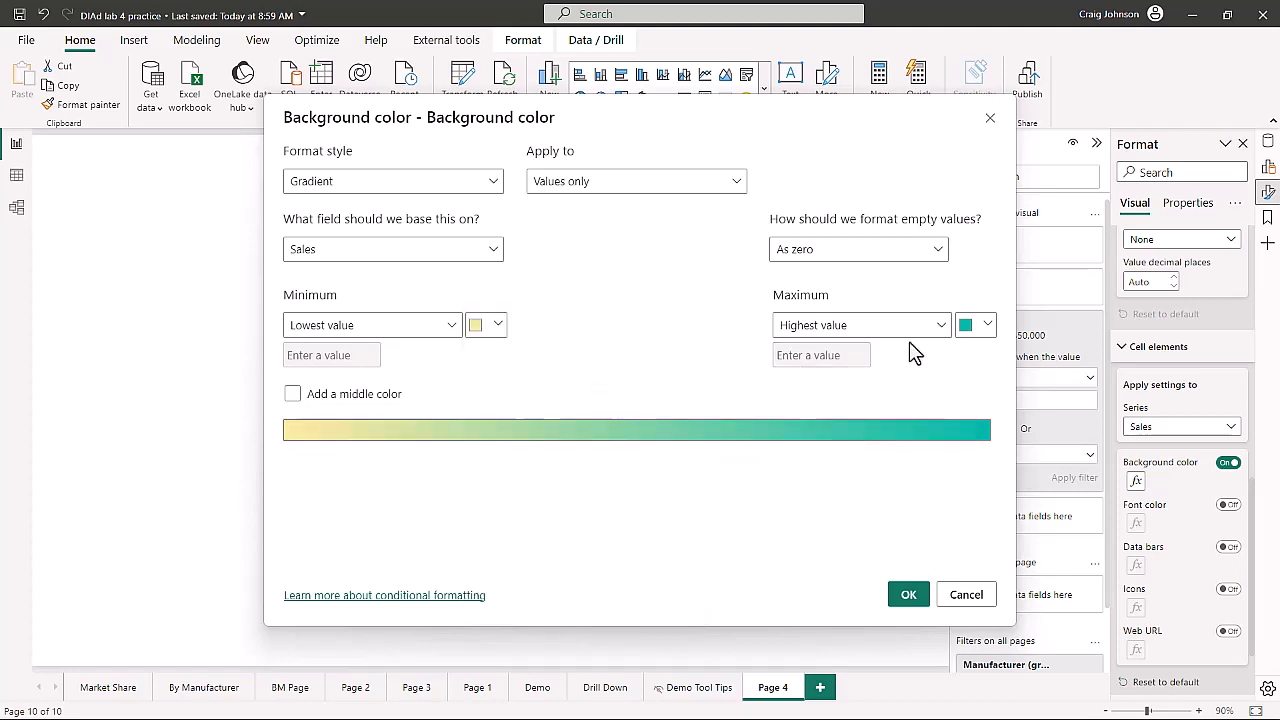
Set the highest value's color to dark yellow and apply the gradient to the Sales background.
{"action": "left_click", "coordinate": [985, 330]}
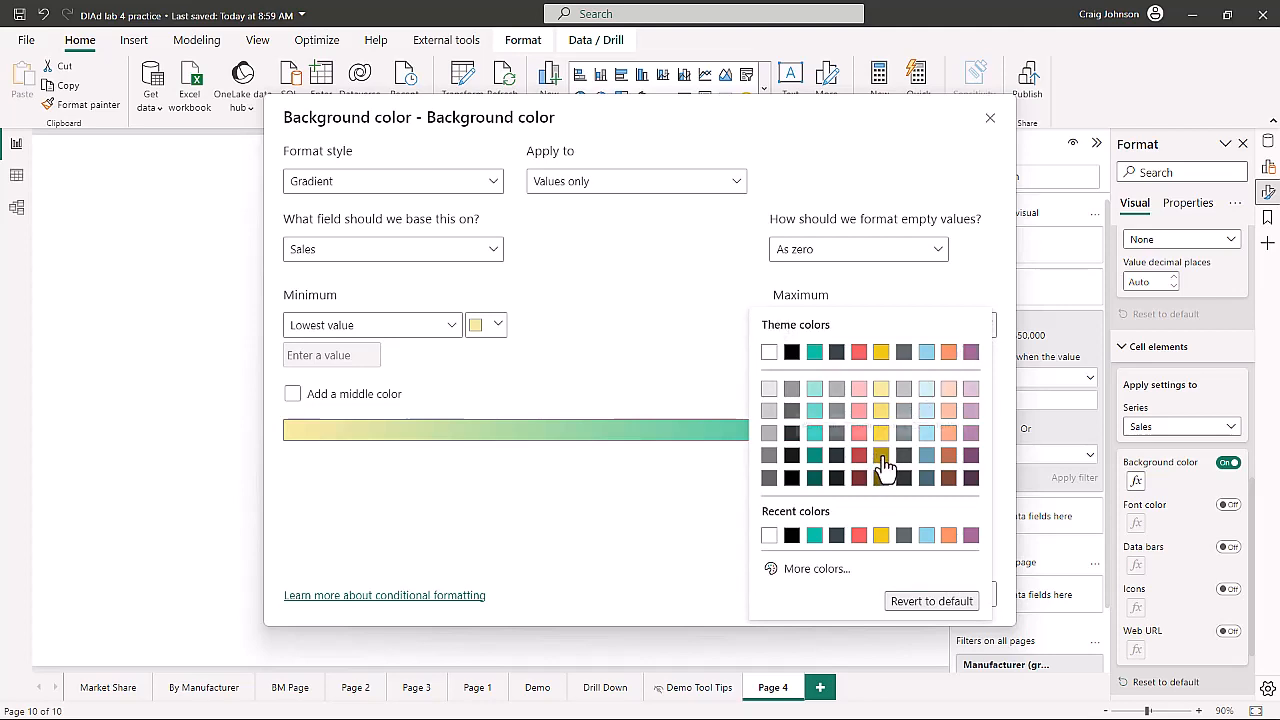
{"action": "left_click", "coordinate": [881, 456]}
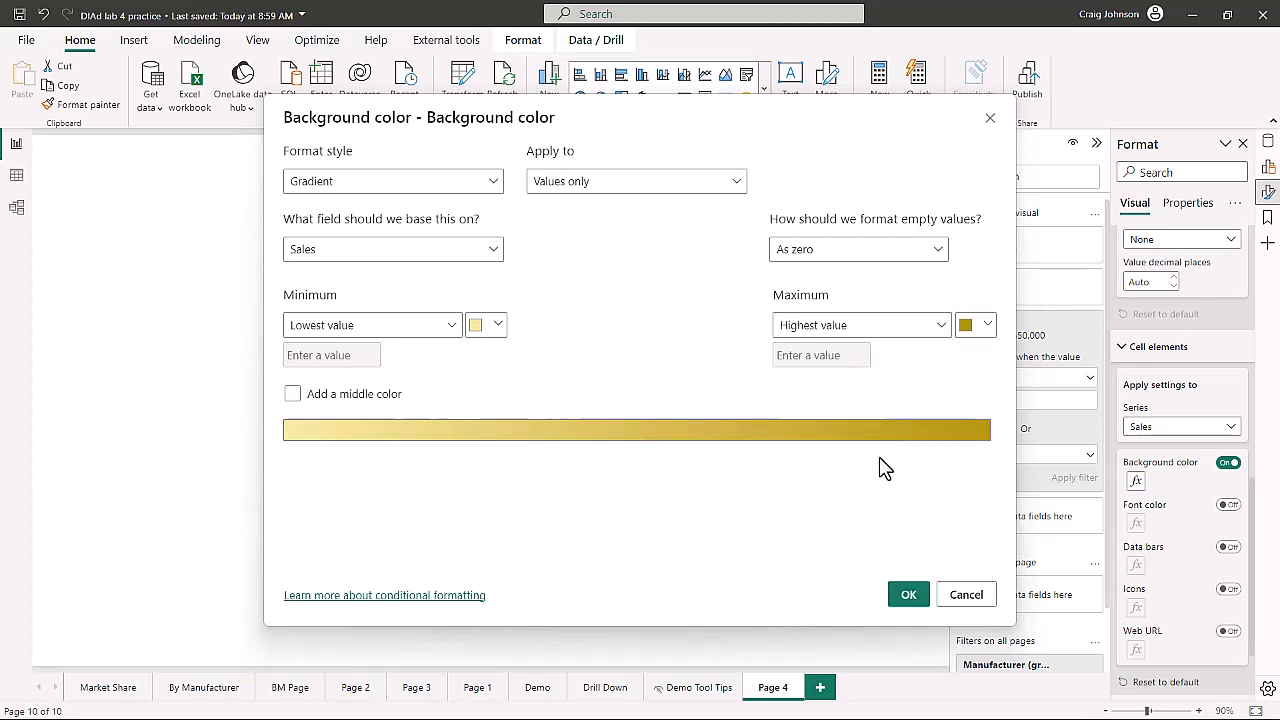
{"action": "left_click", "coordinate": [906, 595]}
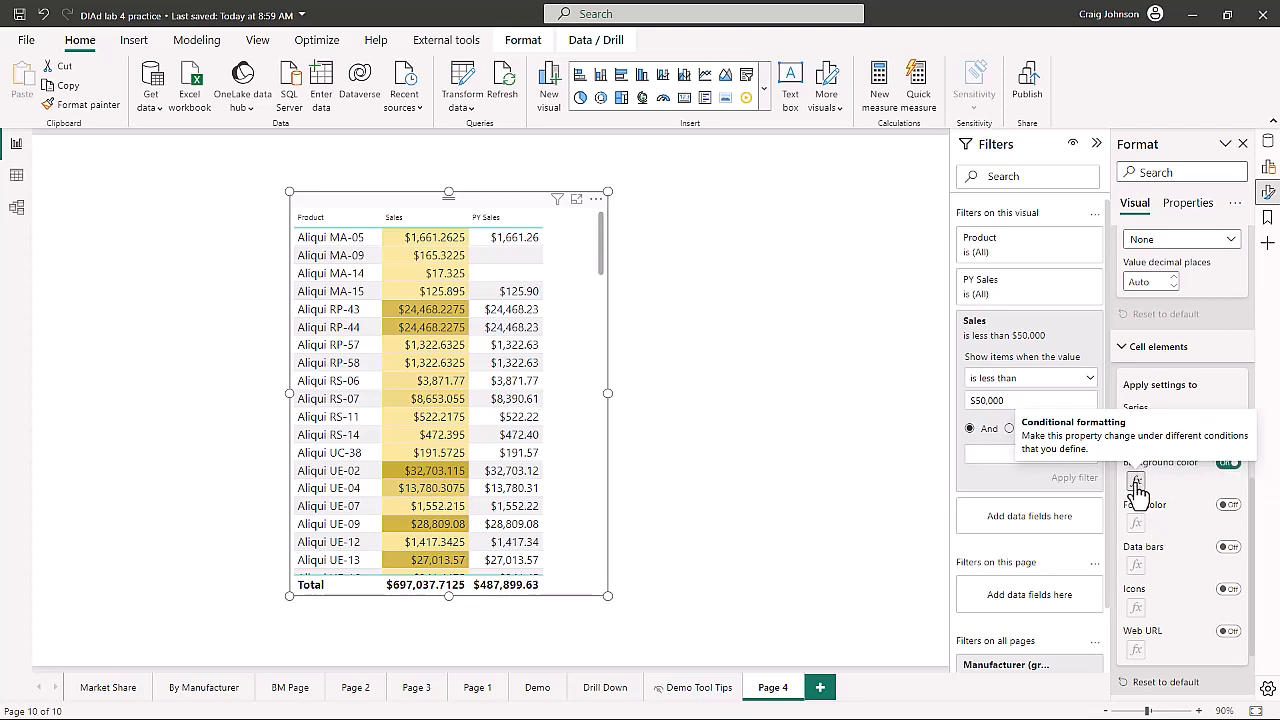
Add a bright yellow middle color to the Sales gradient, set the lowest value's color to white, and apply it.
{"action": "left_click", "coordinate": [1136, 481]}
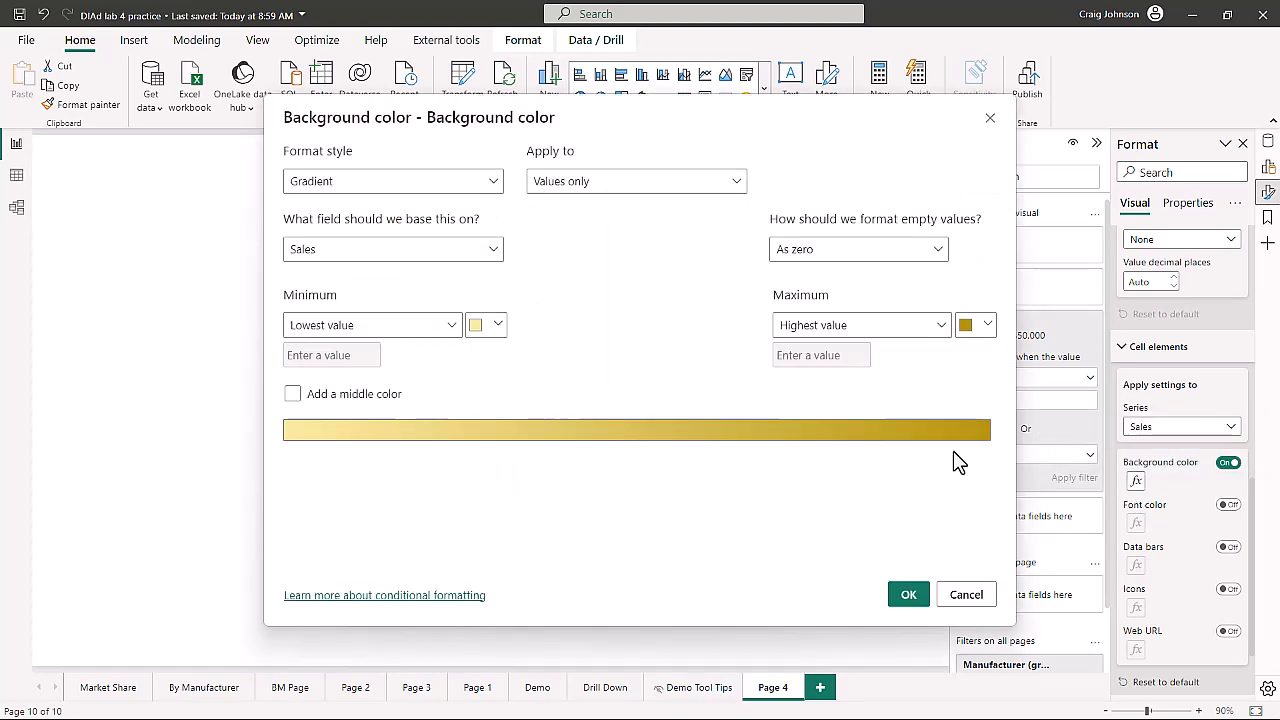
{"action": "left_click", "coordinate": [292, 394]}
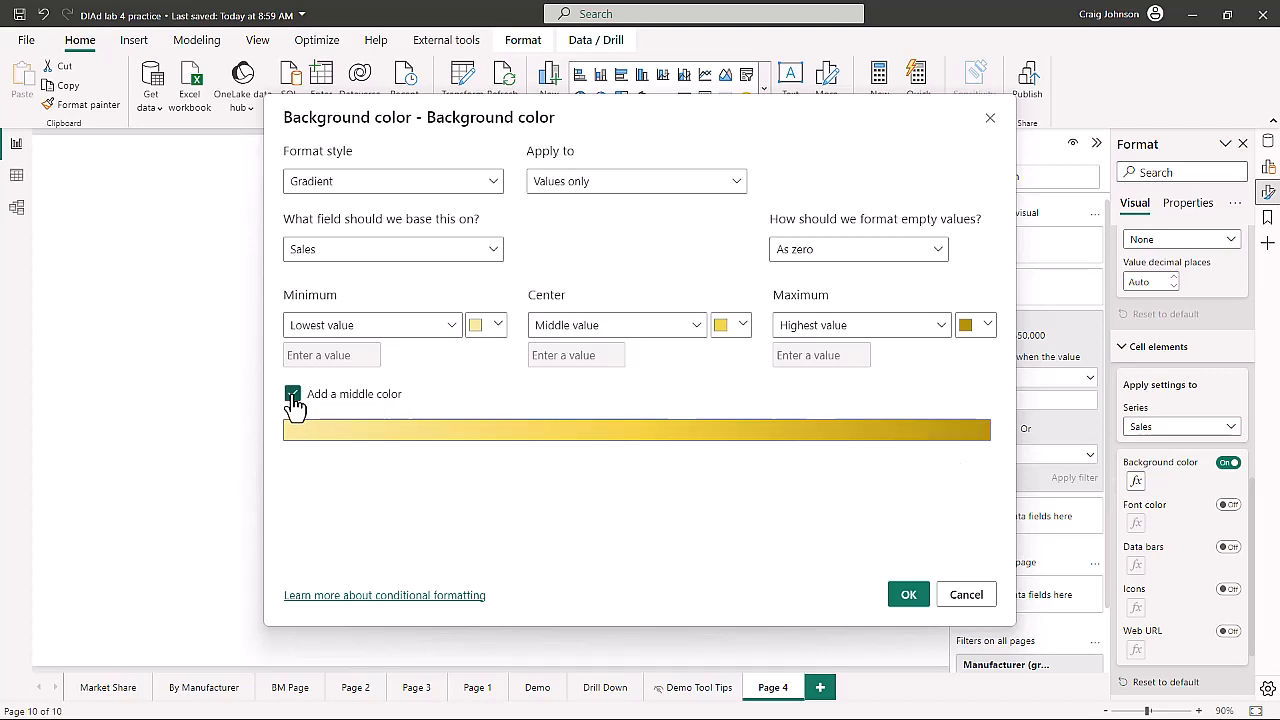
{"action": "left_click", "coordinate": [743, 326]}
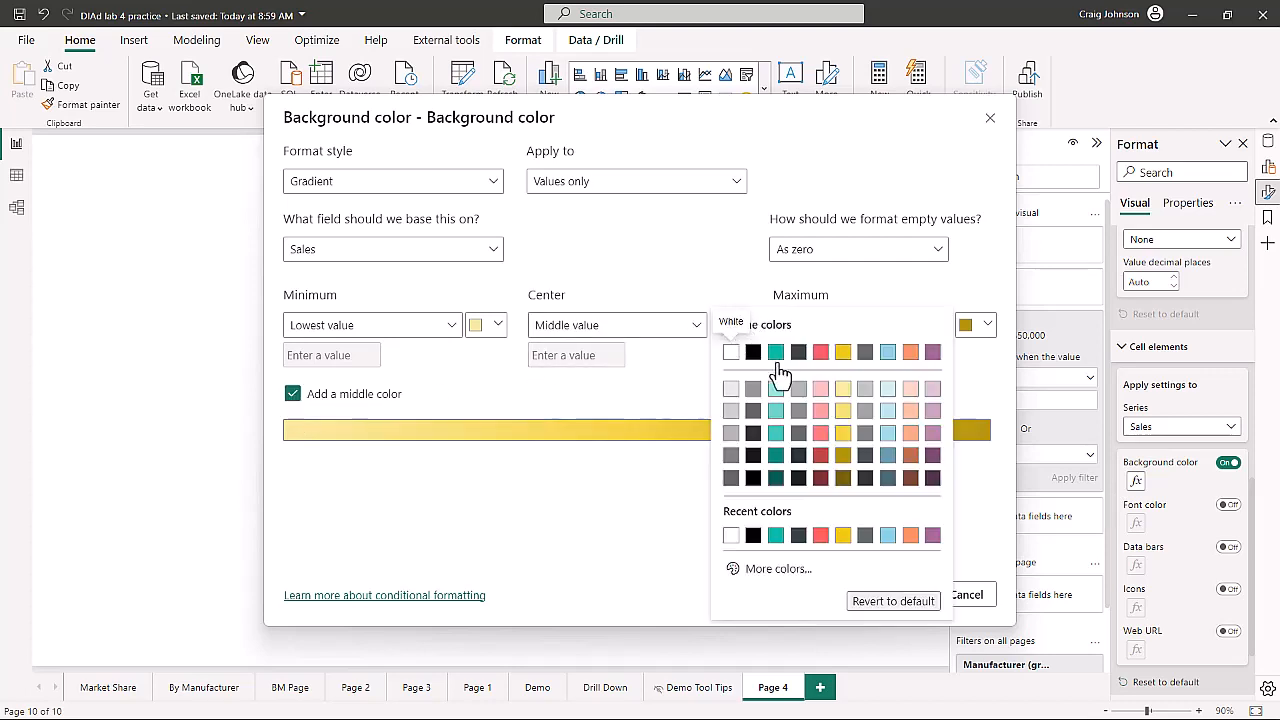
{"action": "left_click", "coordinate": [843, 432]}
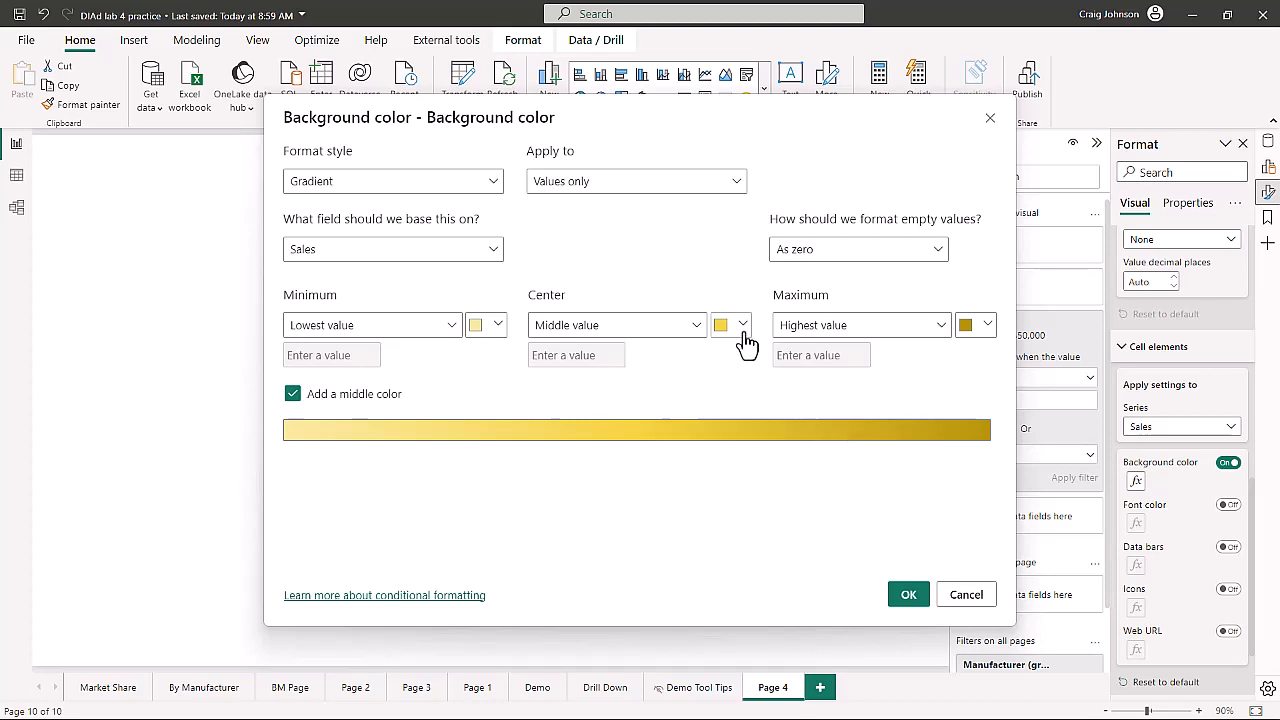
{"action": "left_click", "coordinate": [492, 330]}
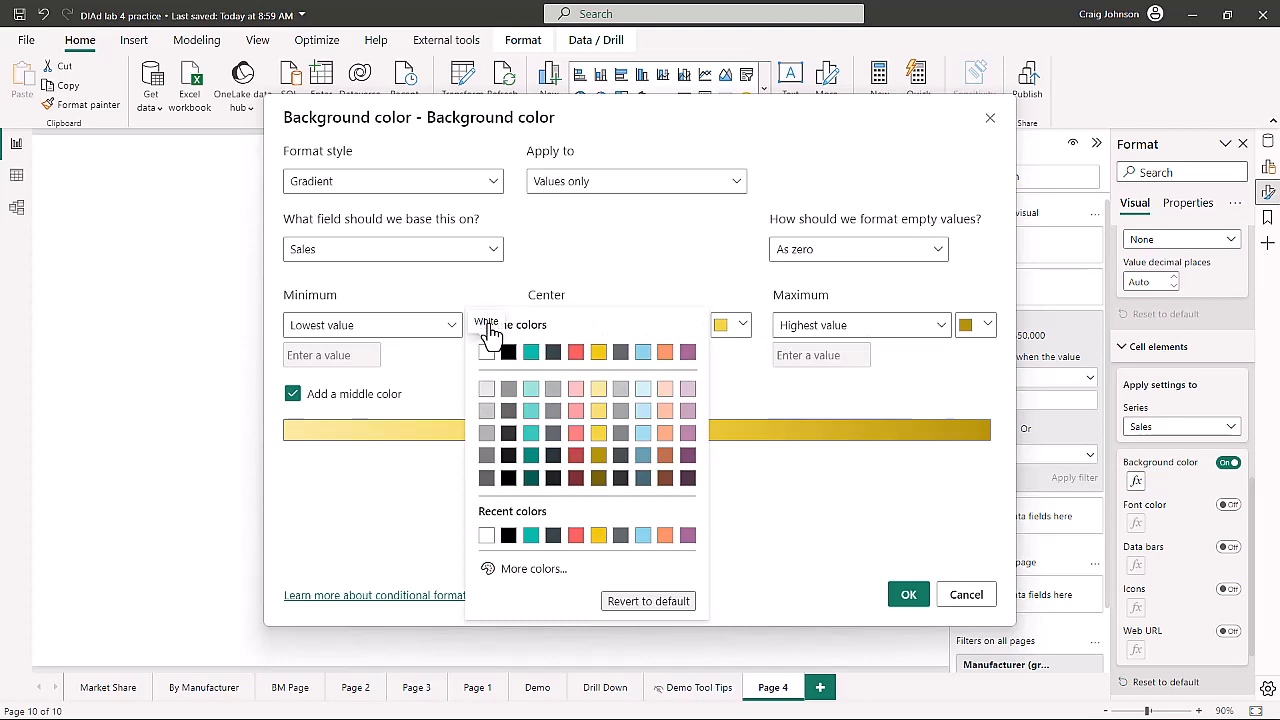
{"action": "left_click", "coordinate": [488, 354]}
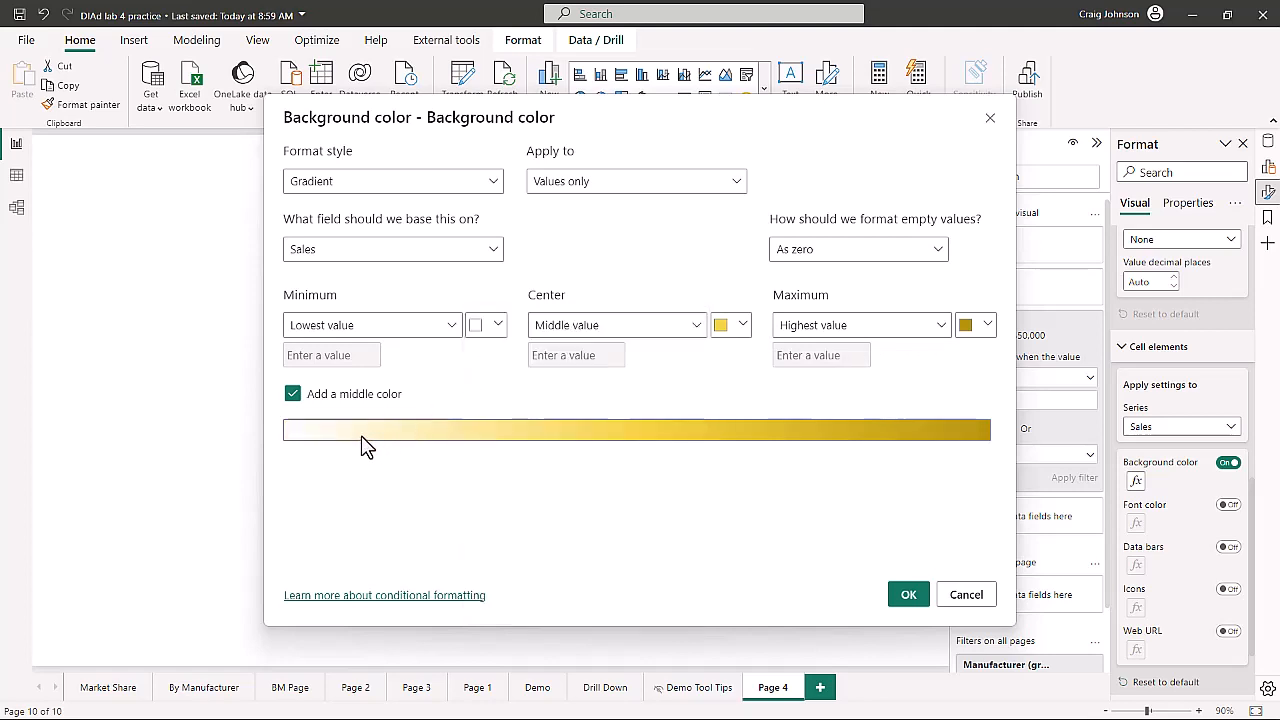
{"action": "left_click", "coordinate": [906, 596]}
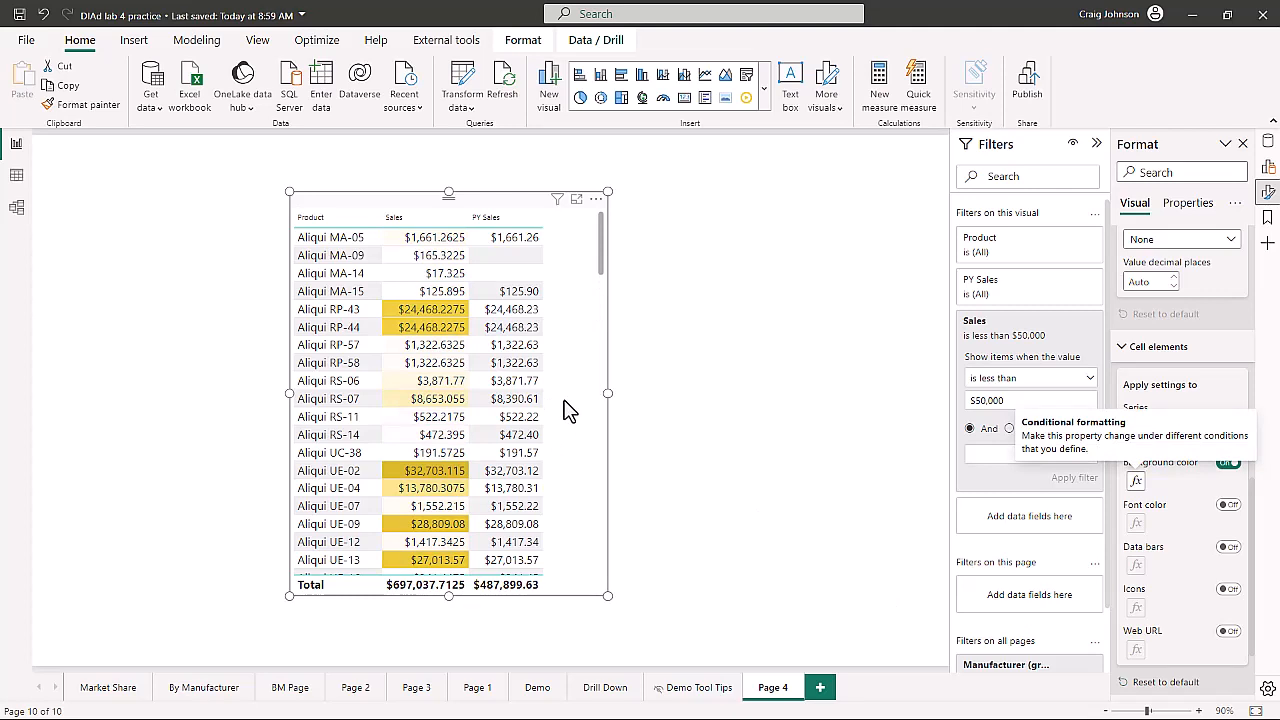
Remove the middle color from the Sales gradient and set the lowest value's color to light yellow.
{"action": "left_click", "coordinate": [1135, 484]}
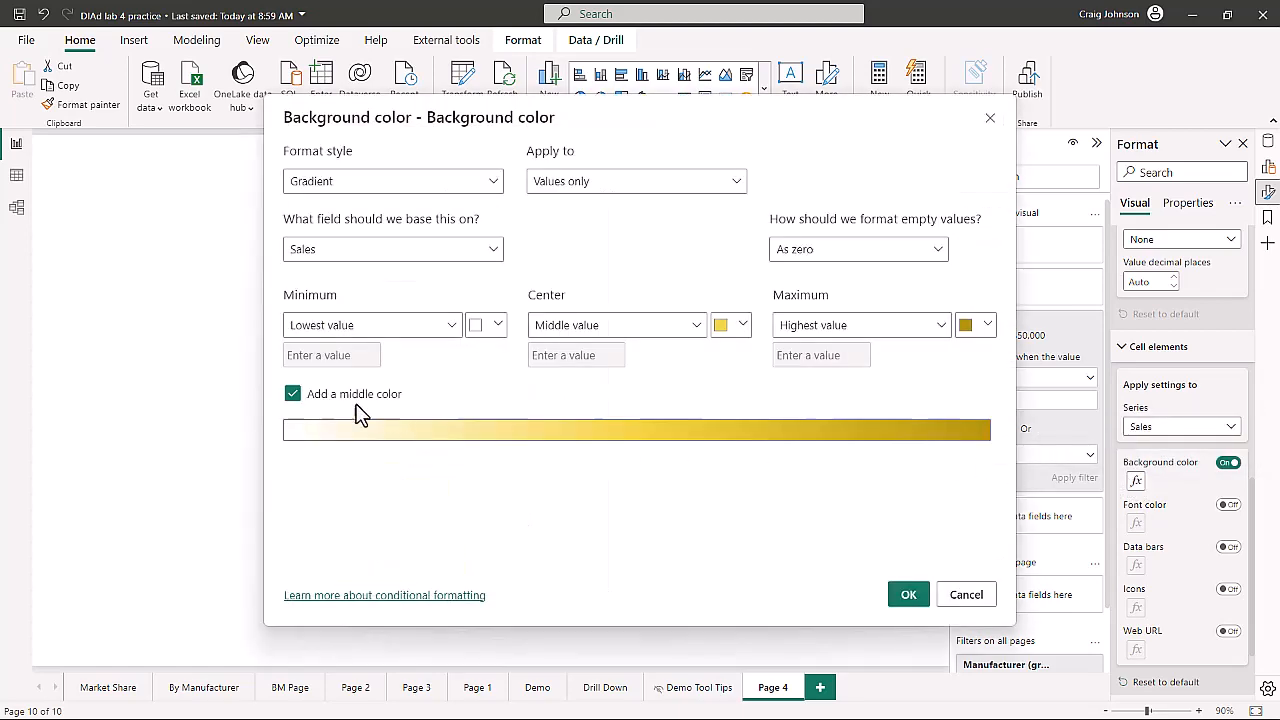
{"action": "left_click", "coordinate": [293, 396]}
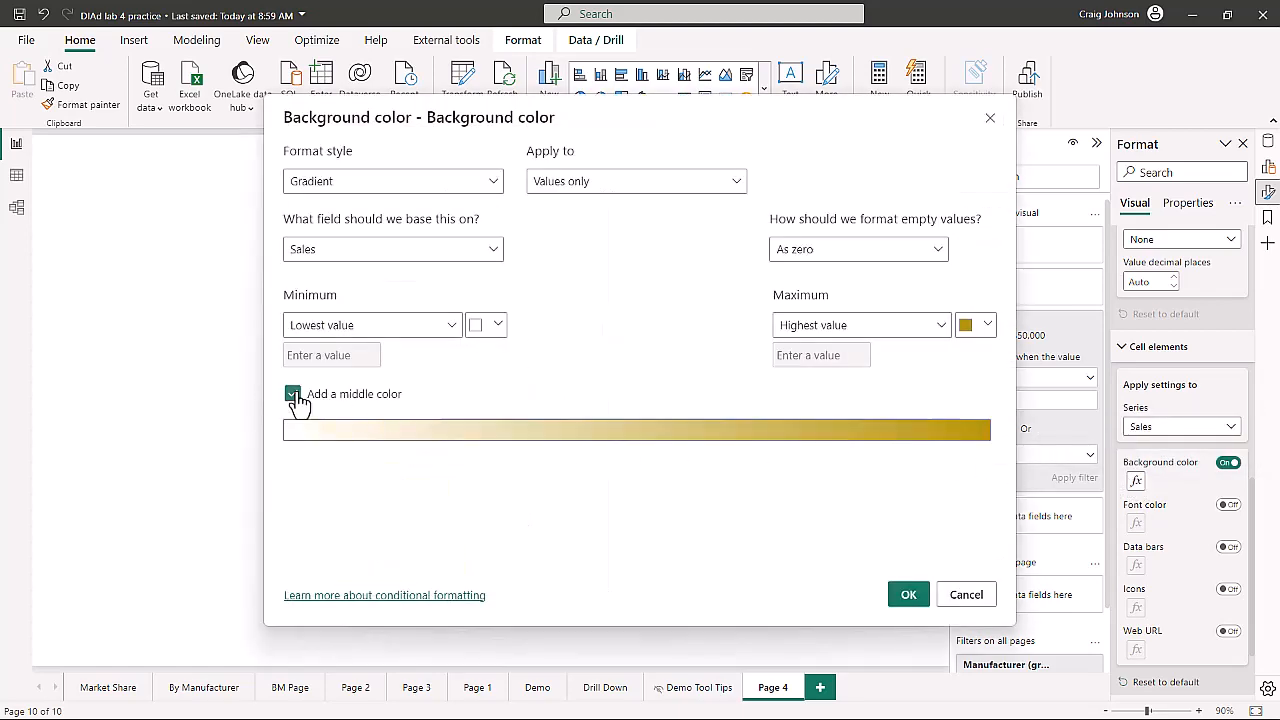
{"action": "left_click", "coordinate": [490, 329]}
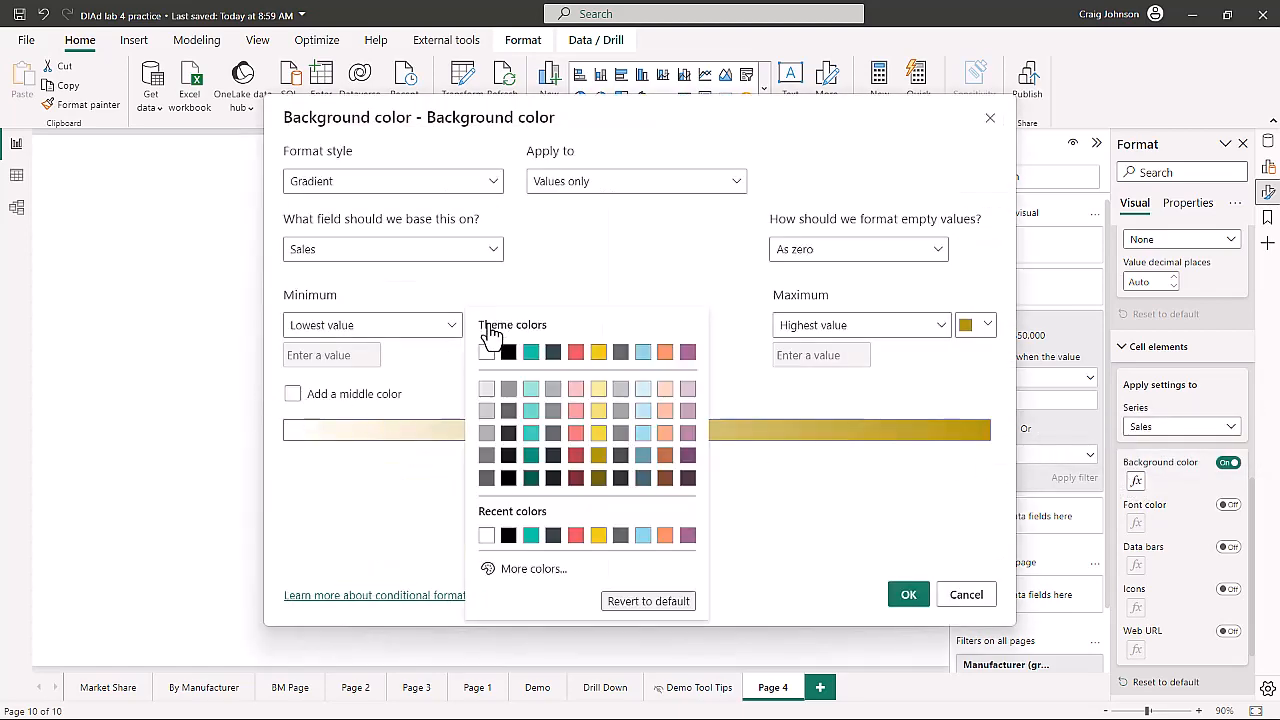
{"action": "left_click", "coordinate": [598, 389]}
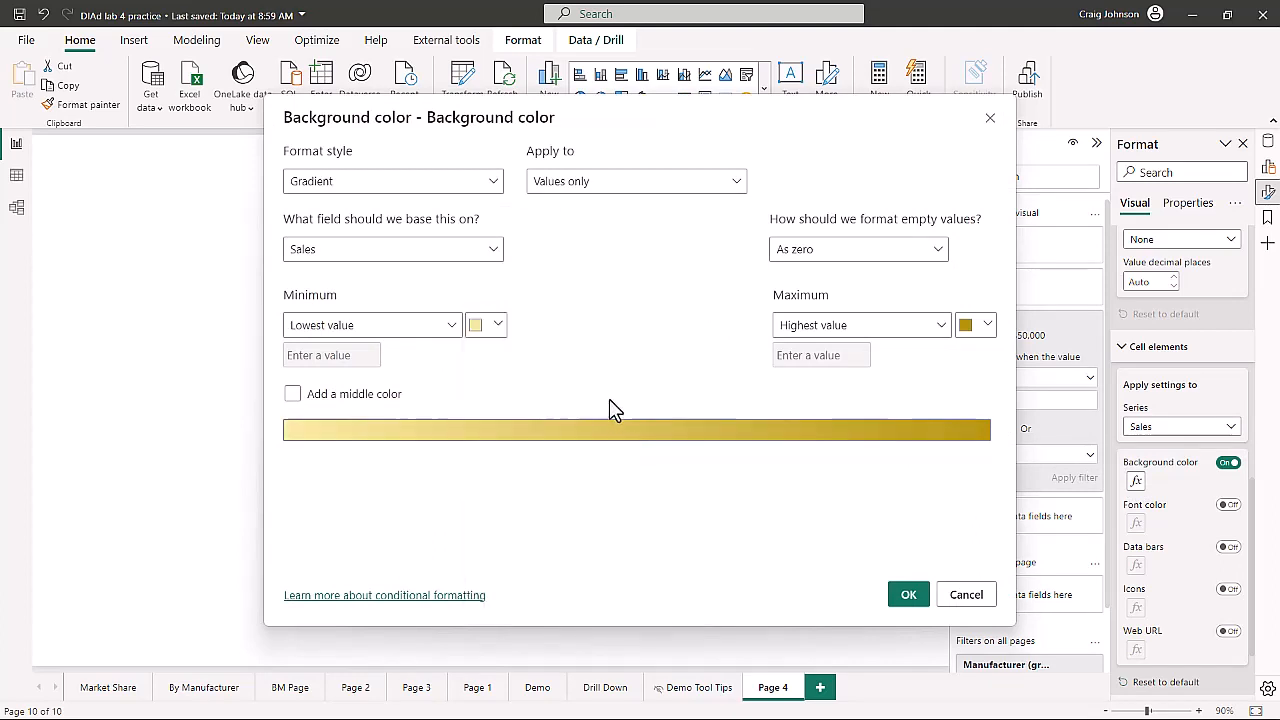
Switch the Sales background format style to Rules and set the rule's lower limit to >= 25000 as a Number.
{"action": "left_click", "coordinate": [455, 190]}
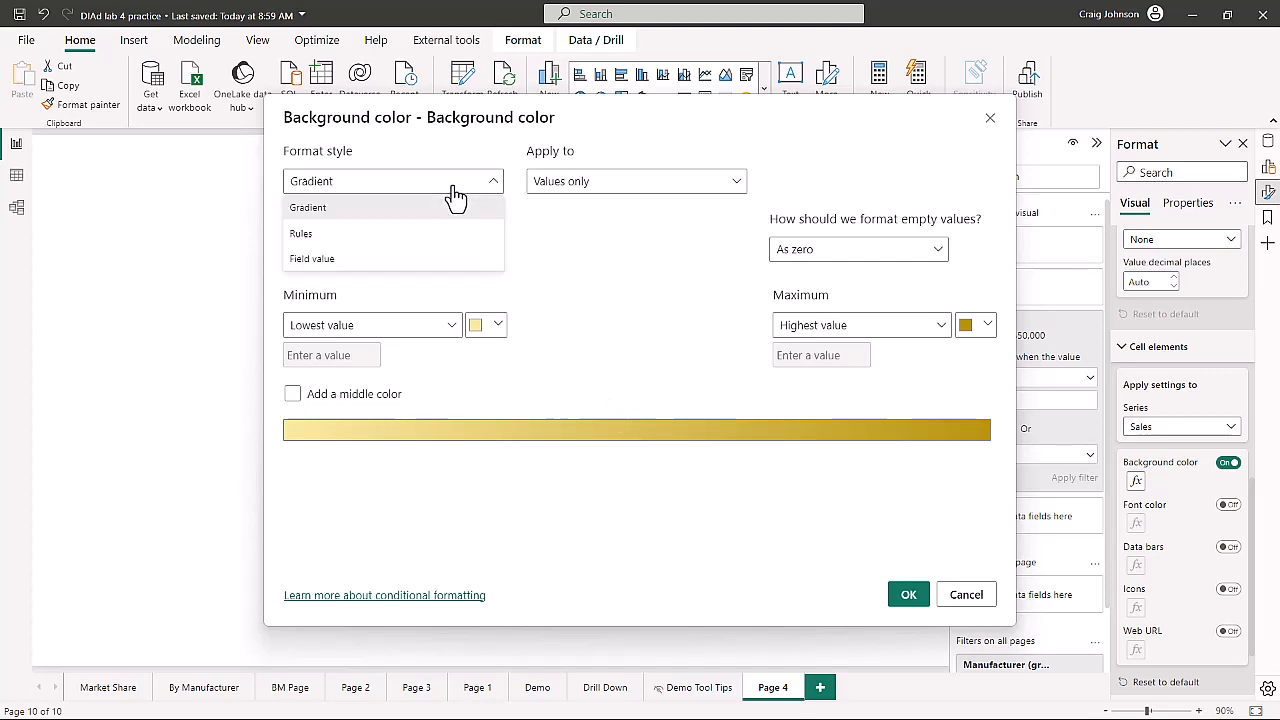
{"action": "left_click", "coordinate": [303, 236]}
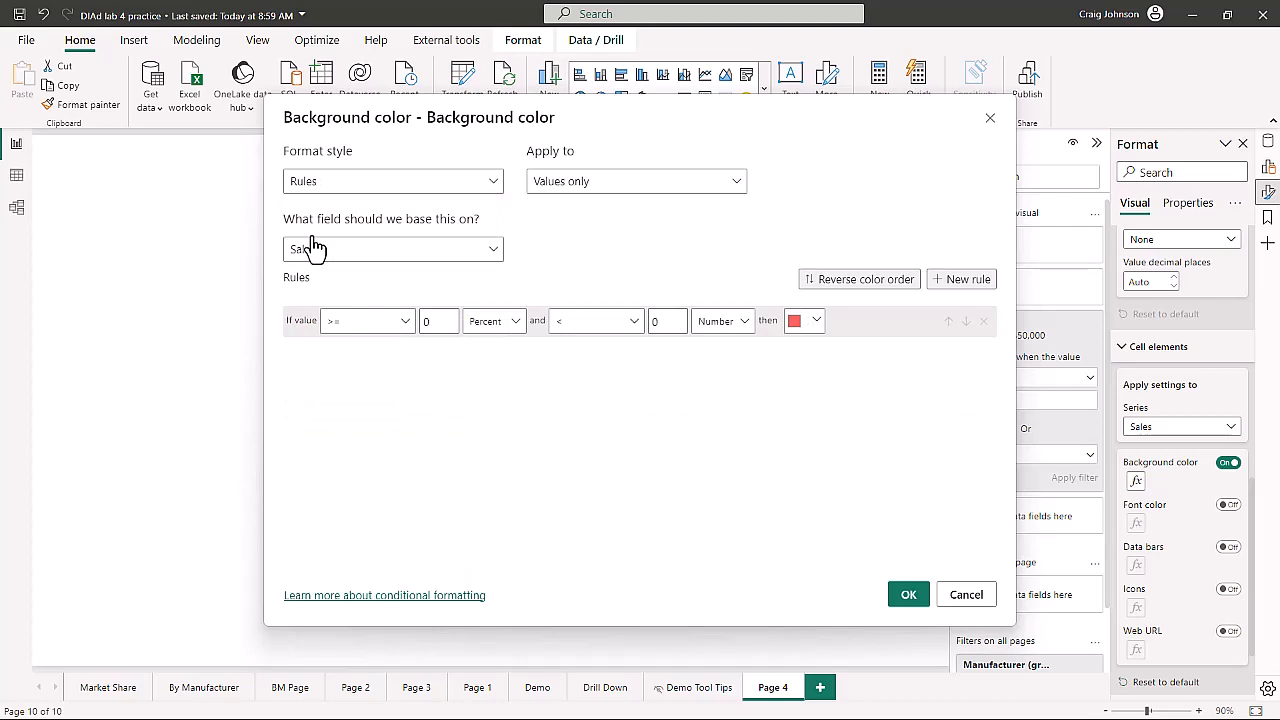
{"action": "left_click", "coordinate": [442, 326]}
{"action": "key", "text": "BackSpace"}
{"action": "type", "text": "25000"}
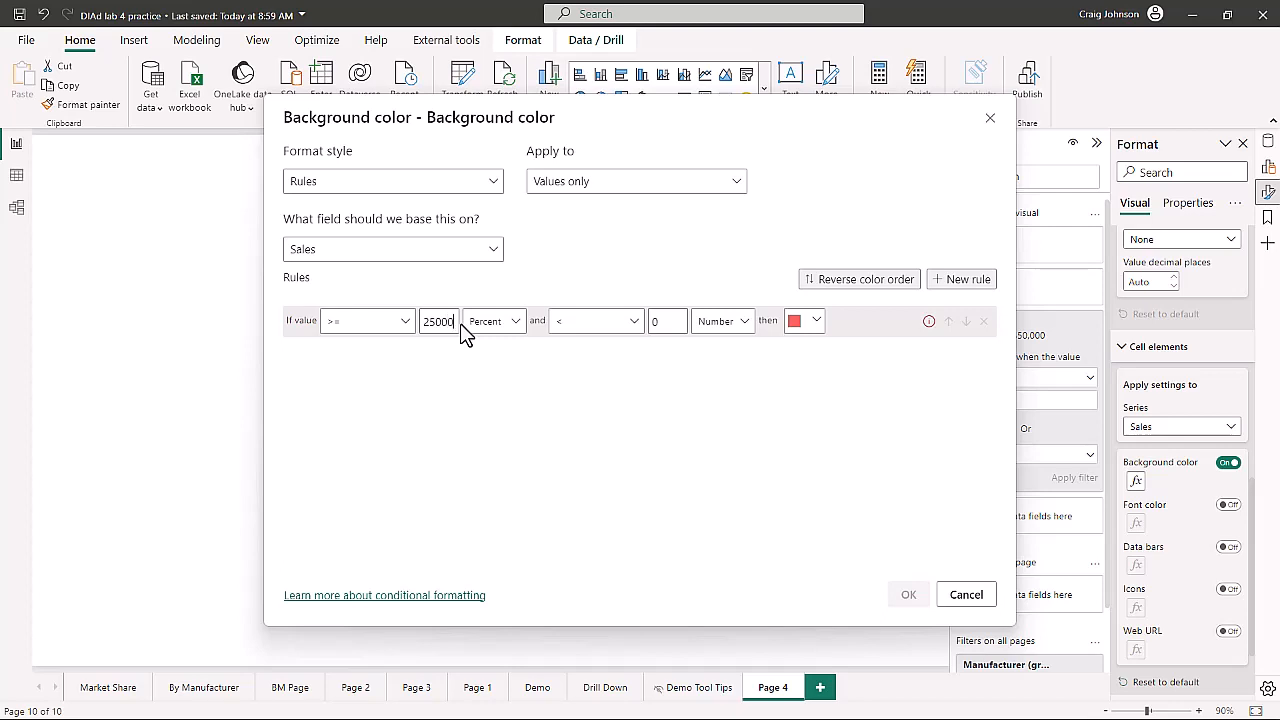
{"action": "left_click", "coordinate": [511, 325]}
{"action": "left_click", "coordinate": [485, 350]}
Set the rule's upper limit to less than 100000 with a light blue color and apply the rule.
{"action": "double_click", "coordinate": [671, 330]}
{"action": "type", "text": "100000"}
{"action": "left_click", "coordinate": [816, 327]}
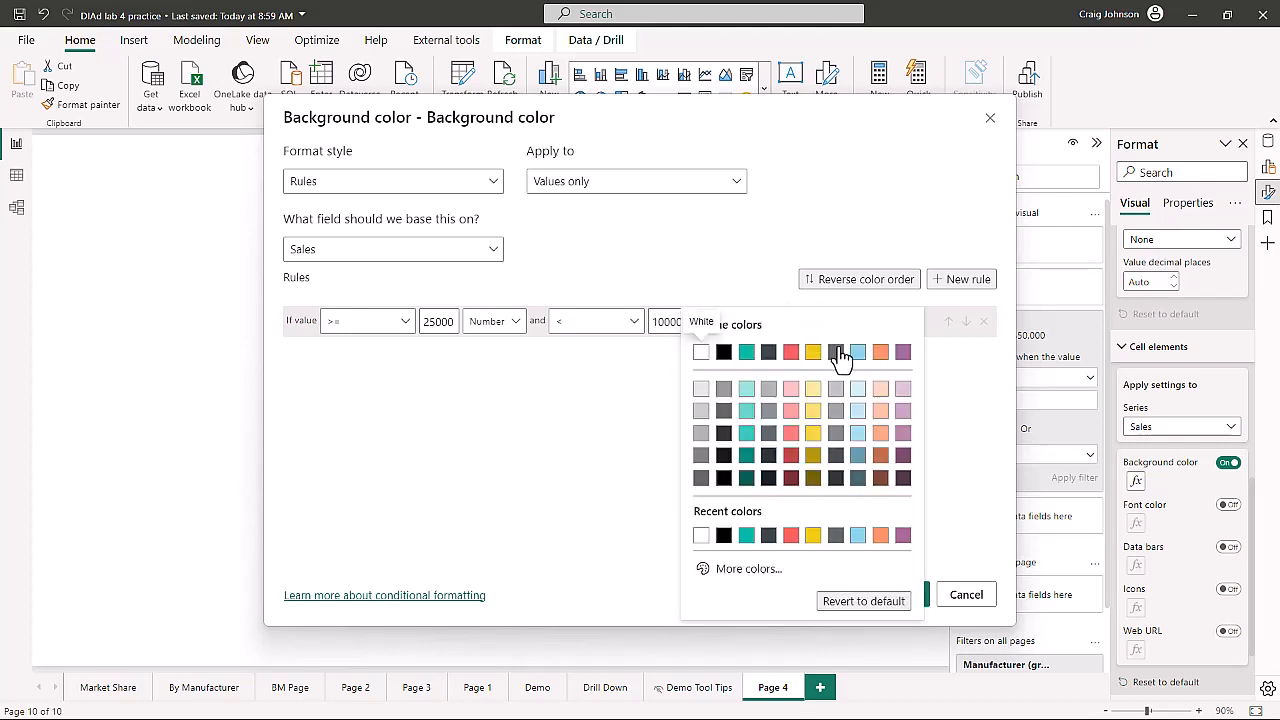
{"action": "left_click", "coordinate": [858, 352]}
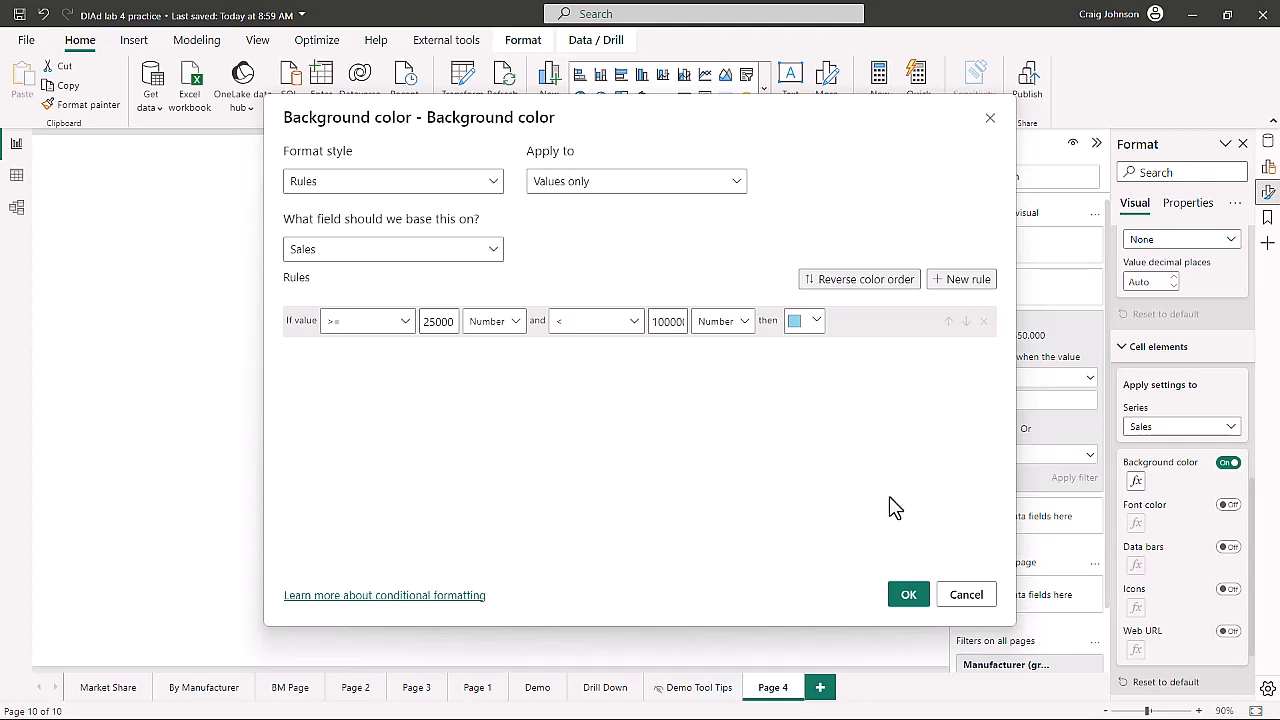
{"action": "left_click", "coordinate": [908, 596]}
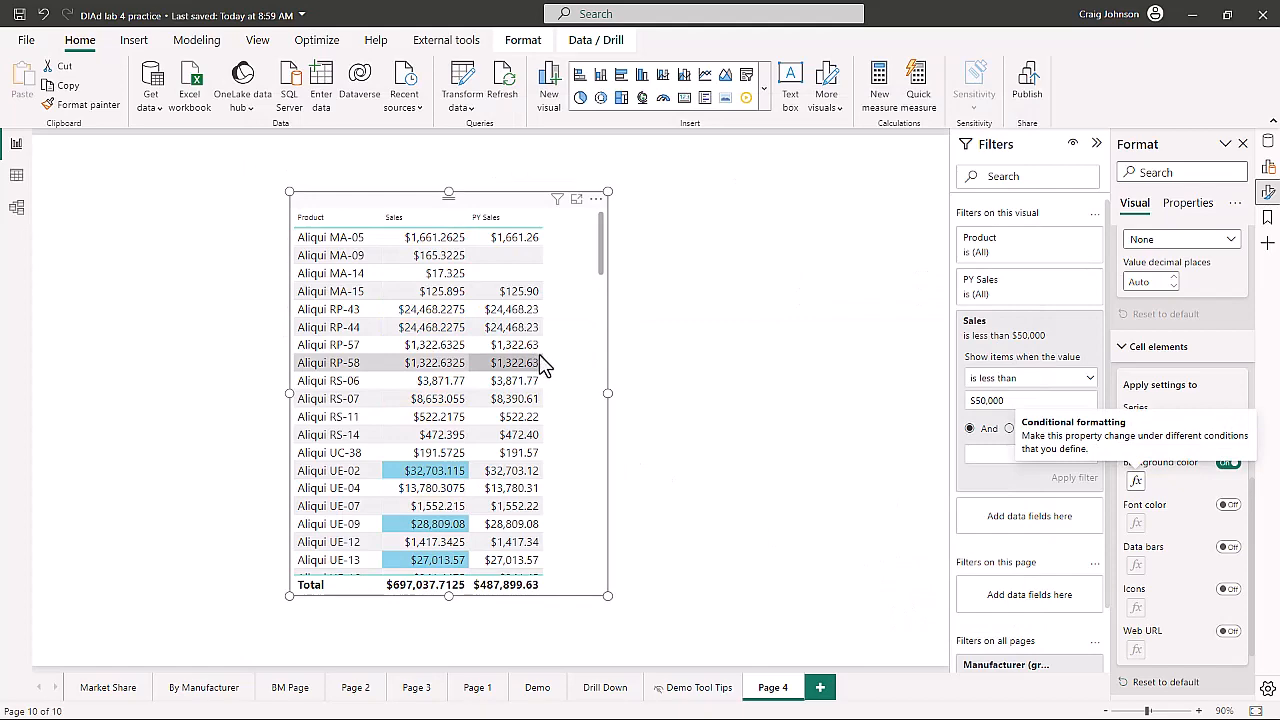
Look through the product table to check which Sales cells the background color rule highlights.
{"action": "scroll", "coordinate": [540, 366], "scroll_direction": "down", "scroll_amount": 5}
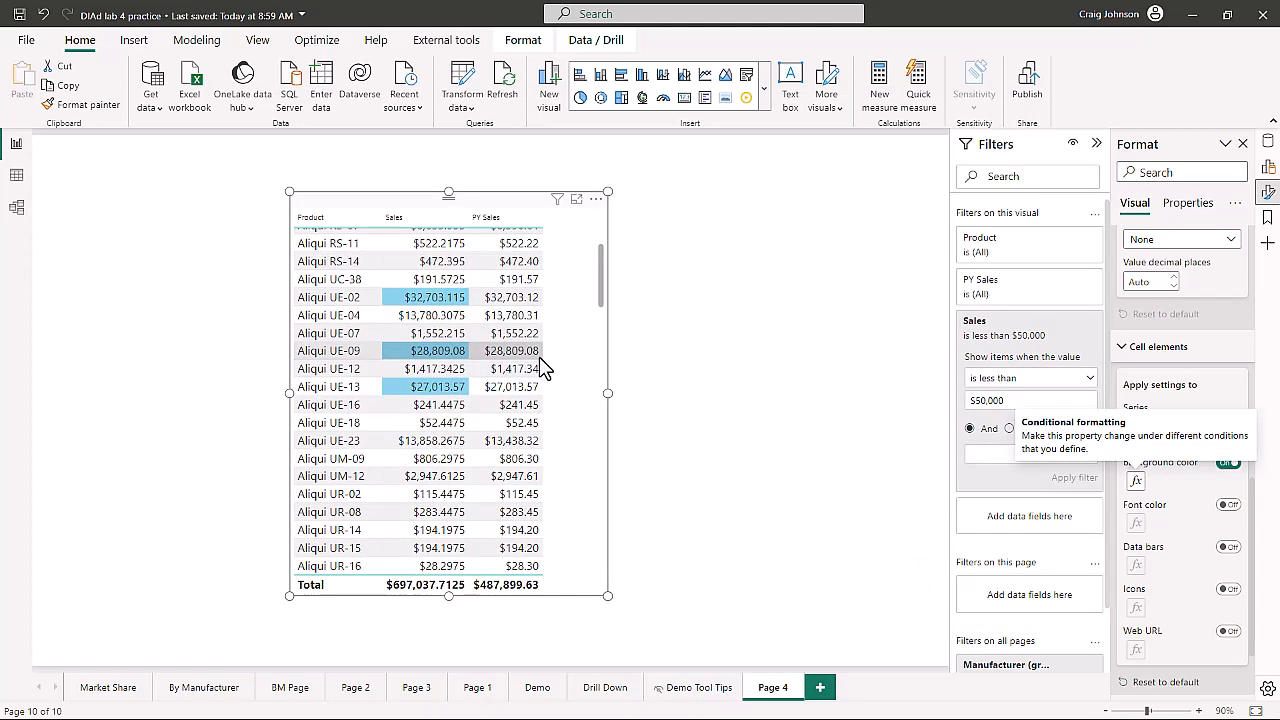
{"action": "scroll", "coordinate": [540, 368], "scroll_direction": "down", "scroll_amount": 3}
{"action": "scroll", "coordinate": [543, 368], "scroll_direction": "down", "scroll_amount": 3}
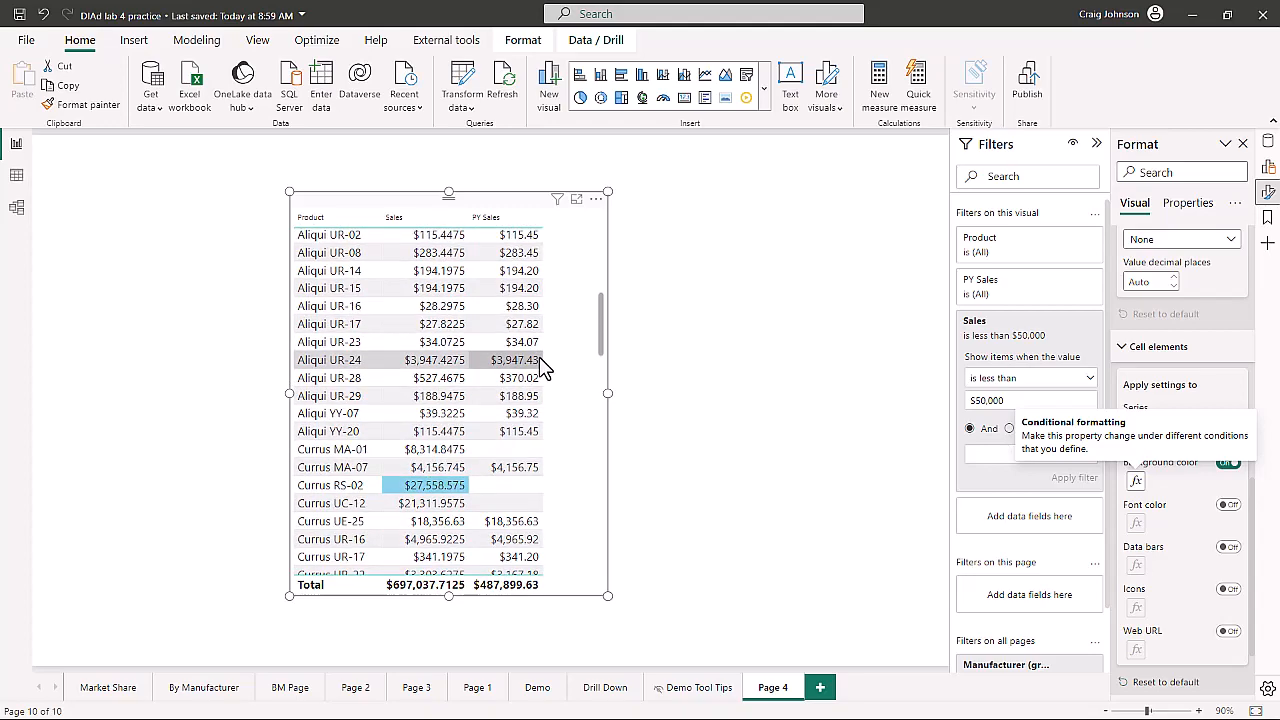
{"action": "scroll", "coordinate": [541, 366], "scroll_direction": "down", "scroll_amount": 3}
{"action": "scroll", "coordinate": [532, 391], "scroll_direction": "down", "scroll_amount": 5}
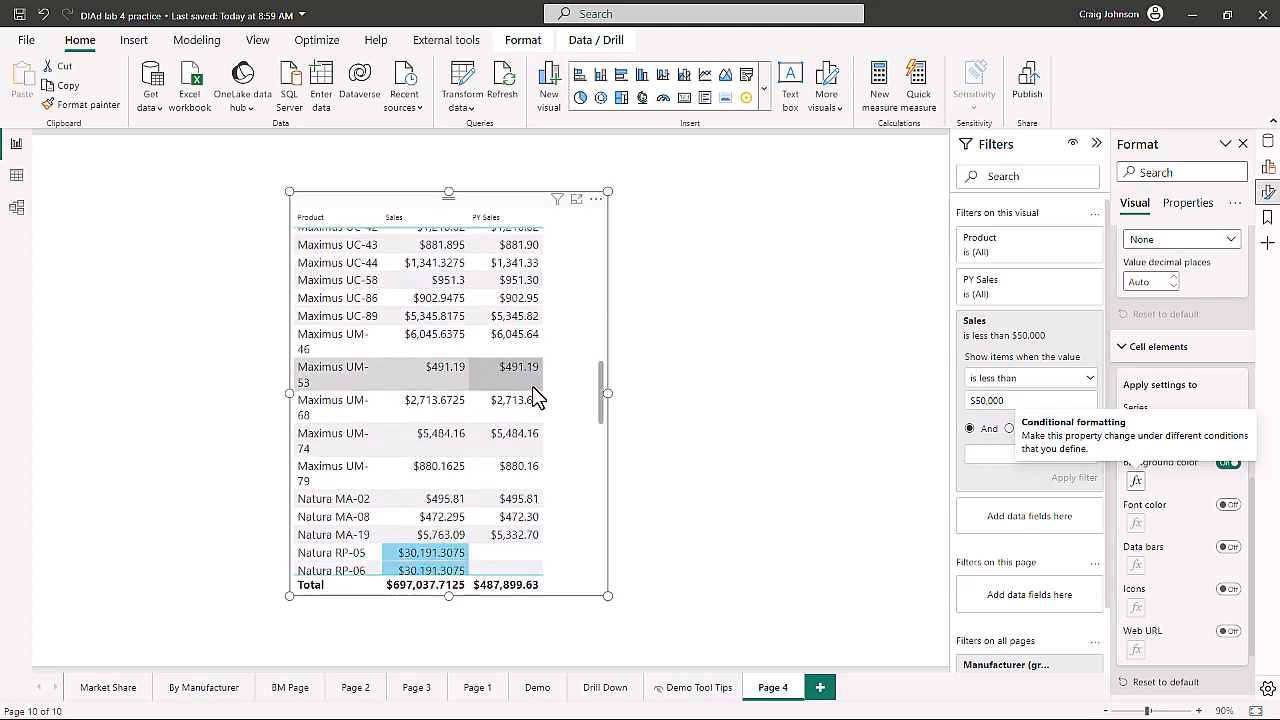
{"action": "scroll", "coordinate": [532, 387], "scroll_direction": "down", "scroll_amount": 10}
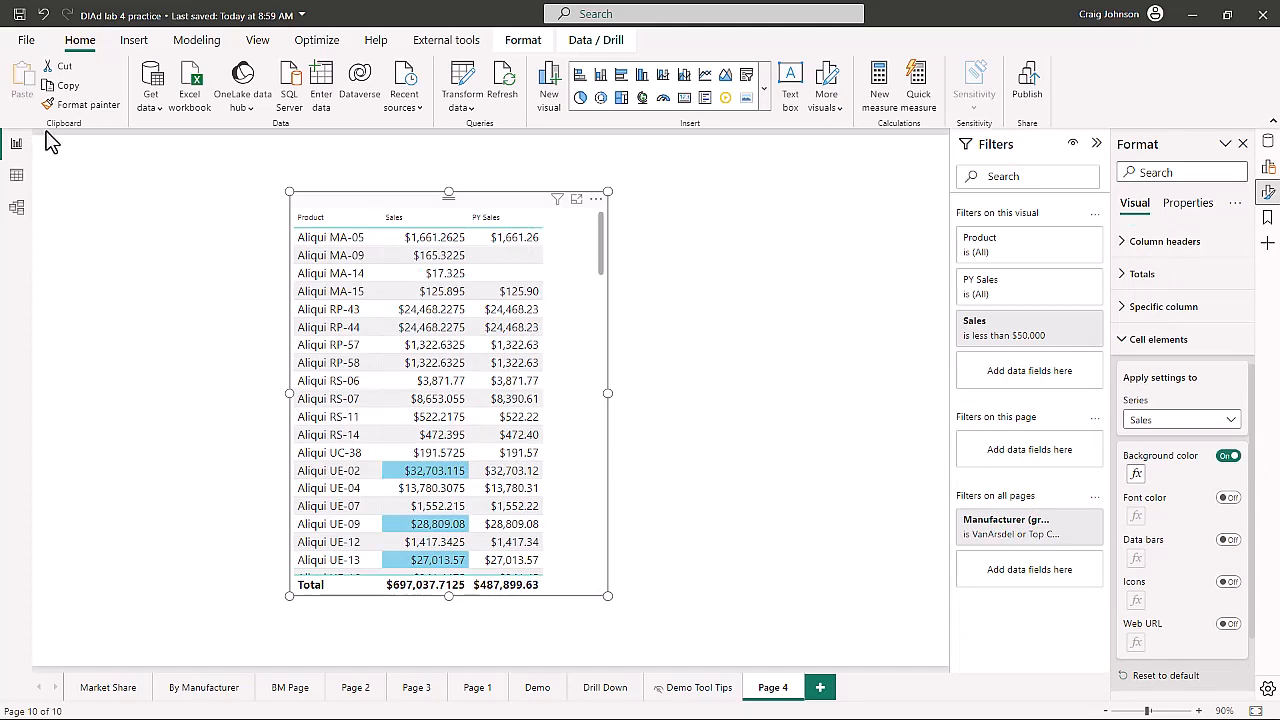
Choose PY Sales as the series for the cell elements and turn on its background color.
{"action": "left_click", "coordinate": [1229, 424]}
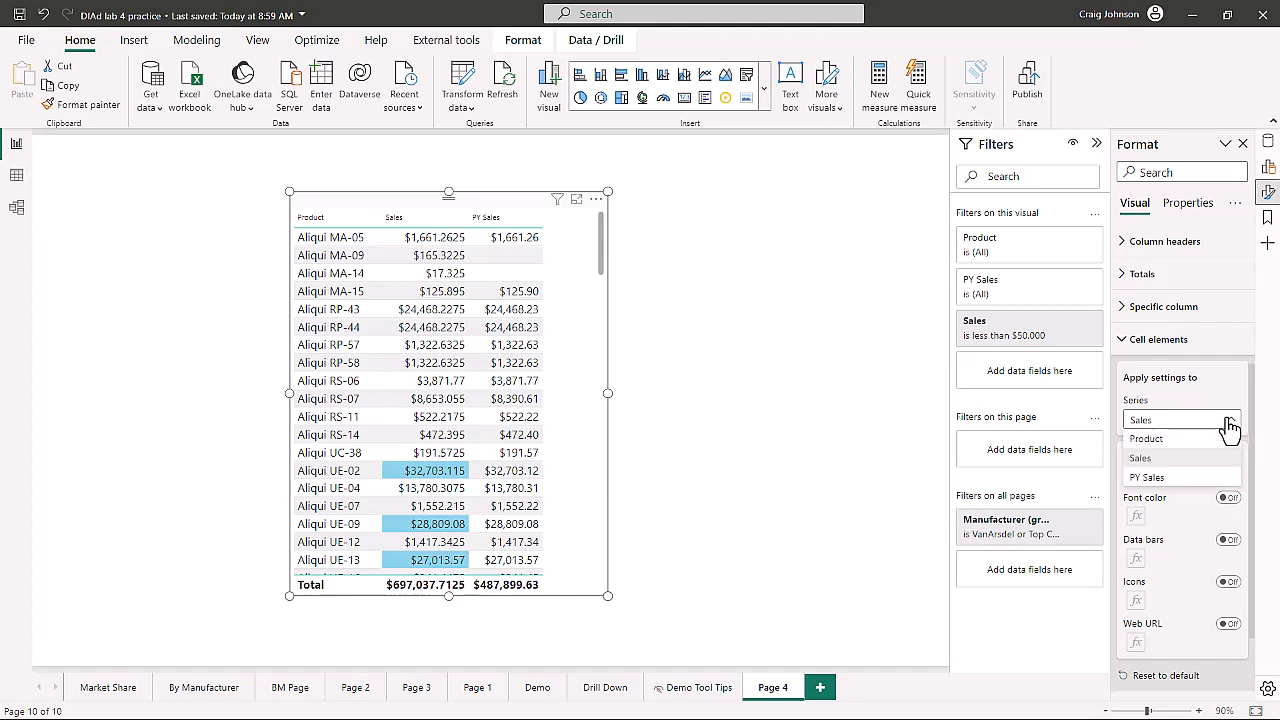
{"action": "left_click", "coordinate": [1160, 479]}
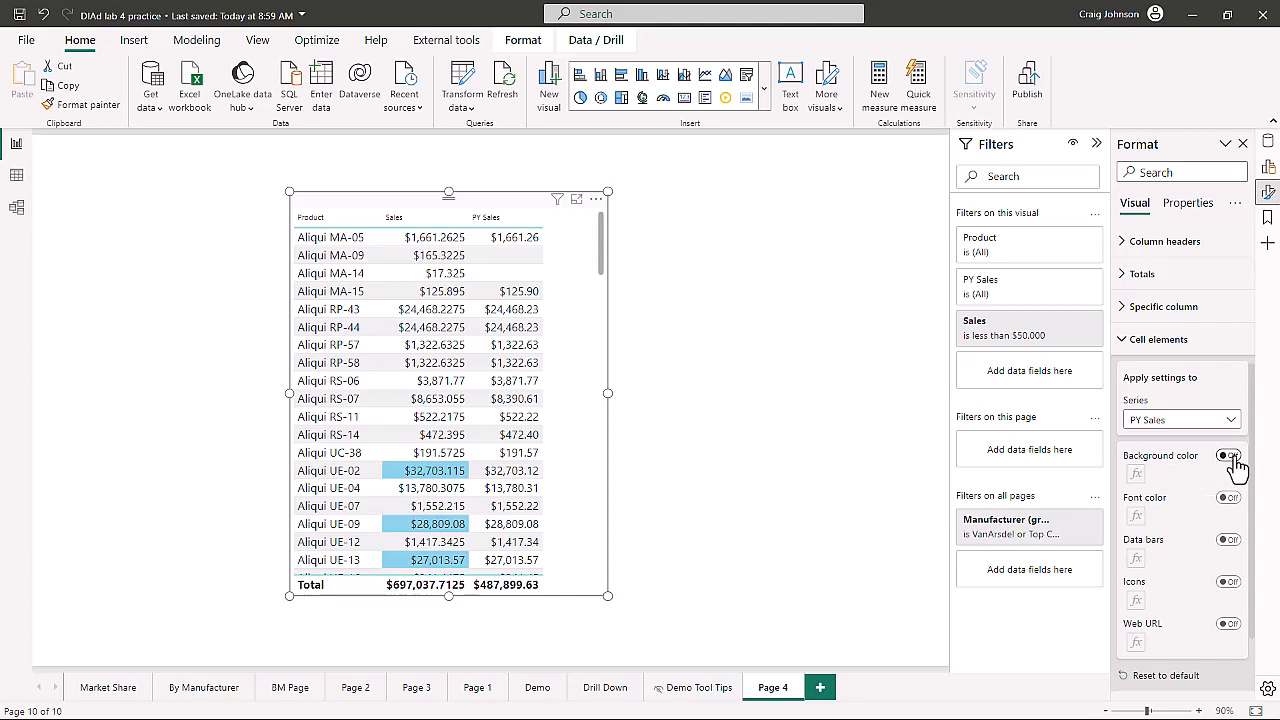
{"action": "left_click", "coordinate": [1229, 456]}
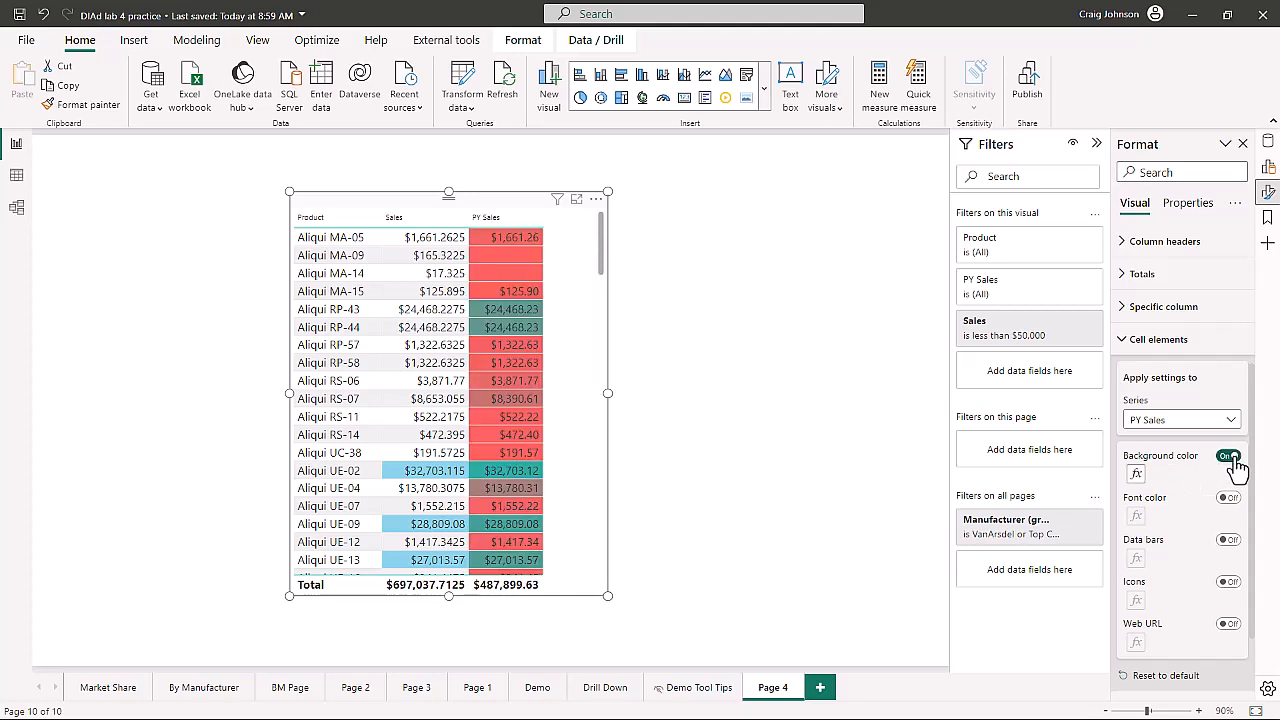
Set the PY Sales background gradient from very light blue for the lowest value to light blue for the highest, and apply it.
{"action": "left_click", "coordinate": [1137, 474]}
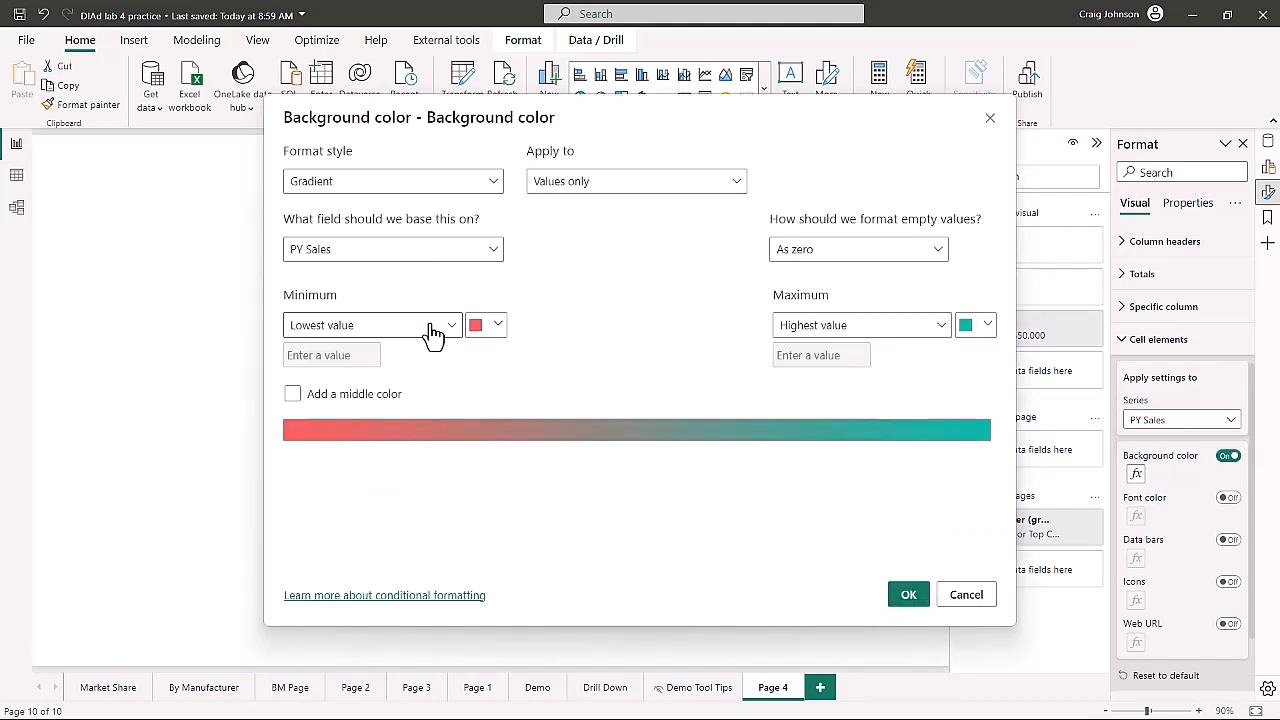
{"action": "left_click", "coordinate": [498, 330]}
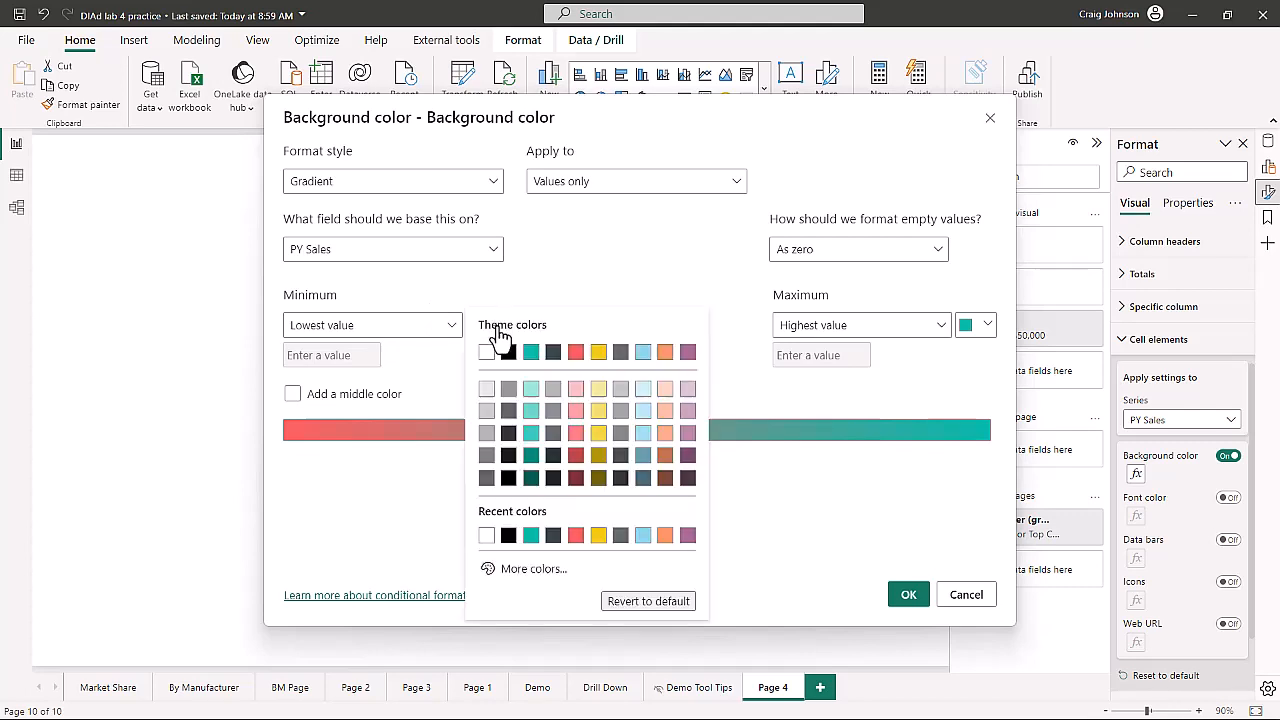
{"action": "left_click", "coordinate": [645, 391]}
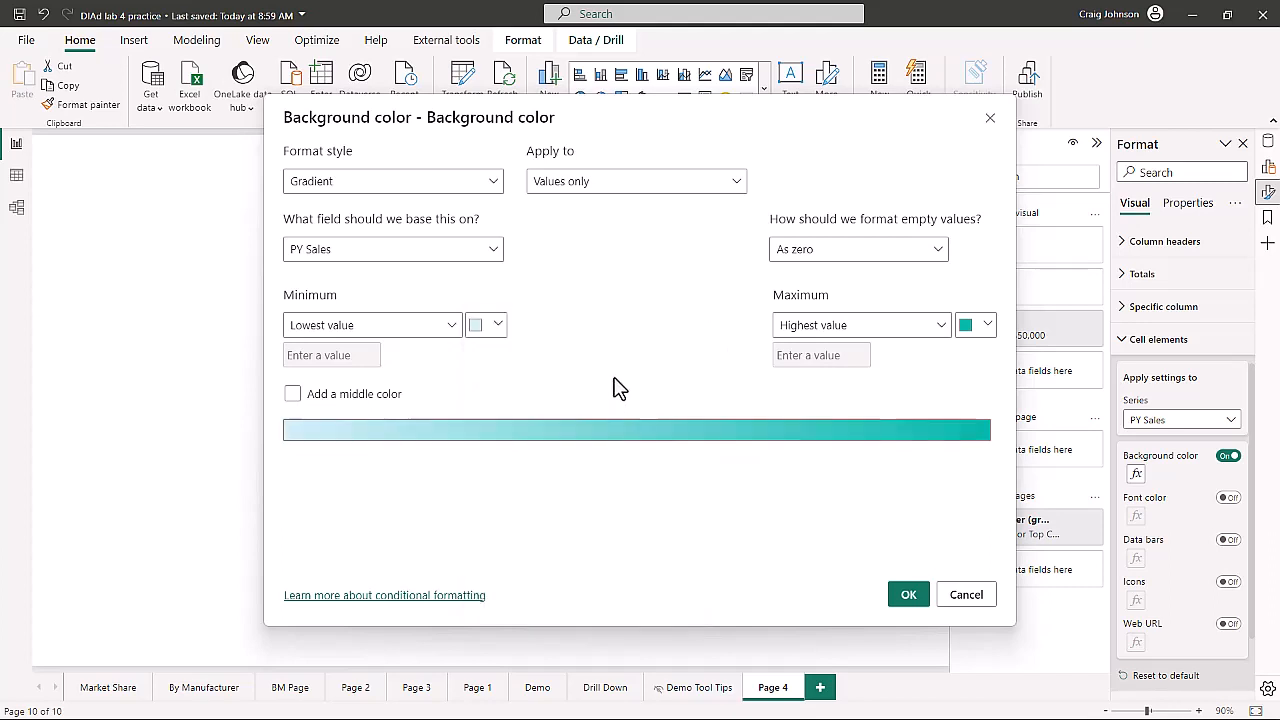
{"action": "left_click", "coordinate": [986, 326]}
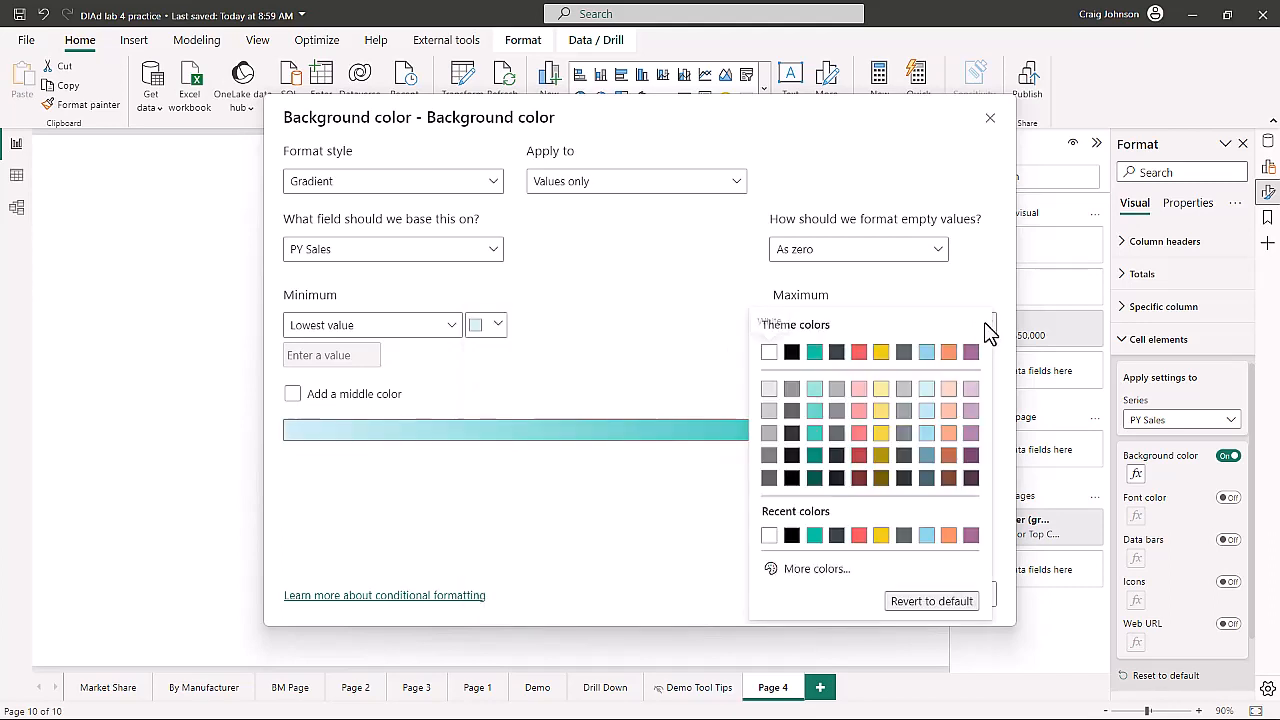
{"action": "left_click", "coordinate": [926, 449]}
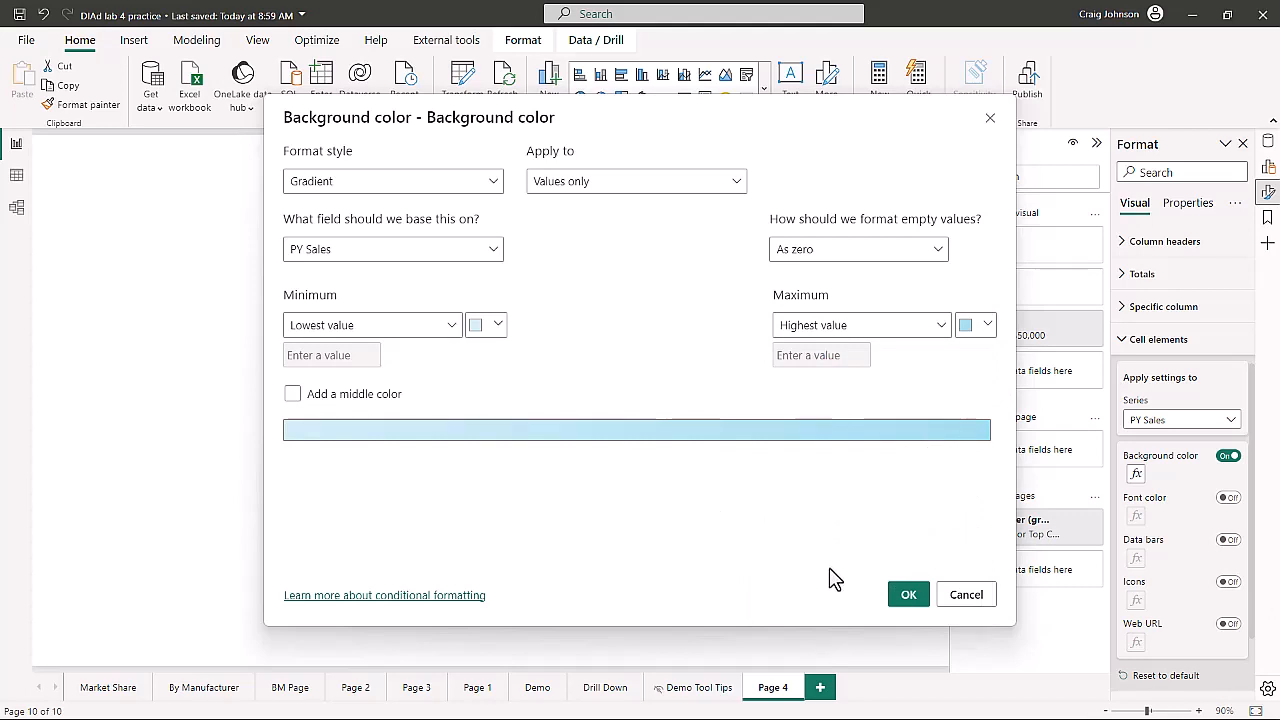
{"action": "left_click", "coordinate": [908, 603]}
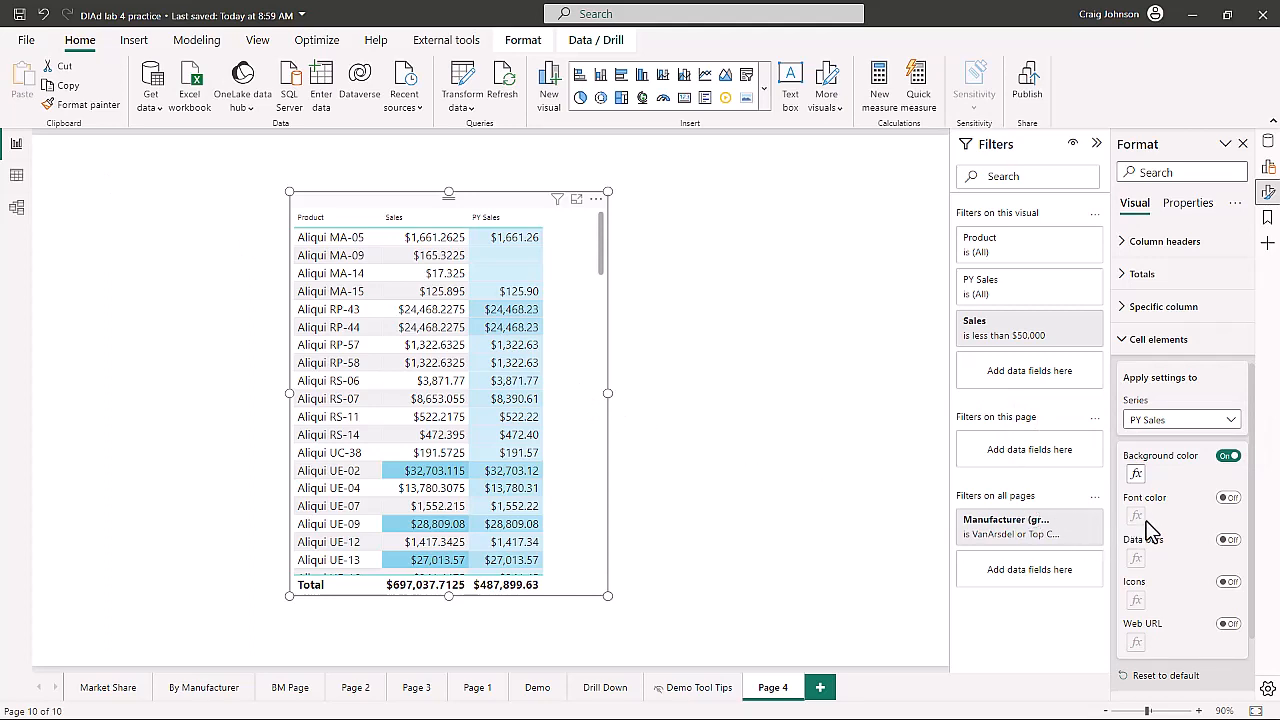
Turn on font color conditional formatting for the cells of the PY Sales series.
{"action": "scroll", "coordinate": [1152, 537], "scroll_direction": "down", "scroll_amount": 2}
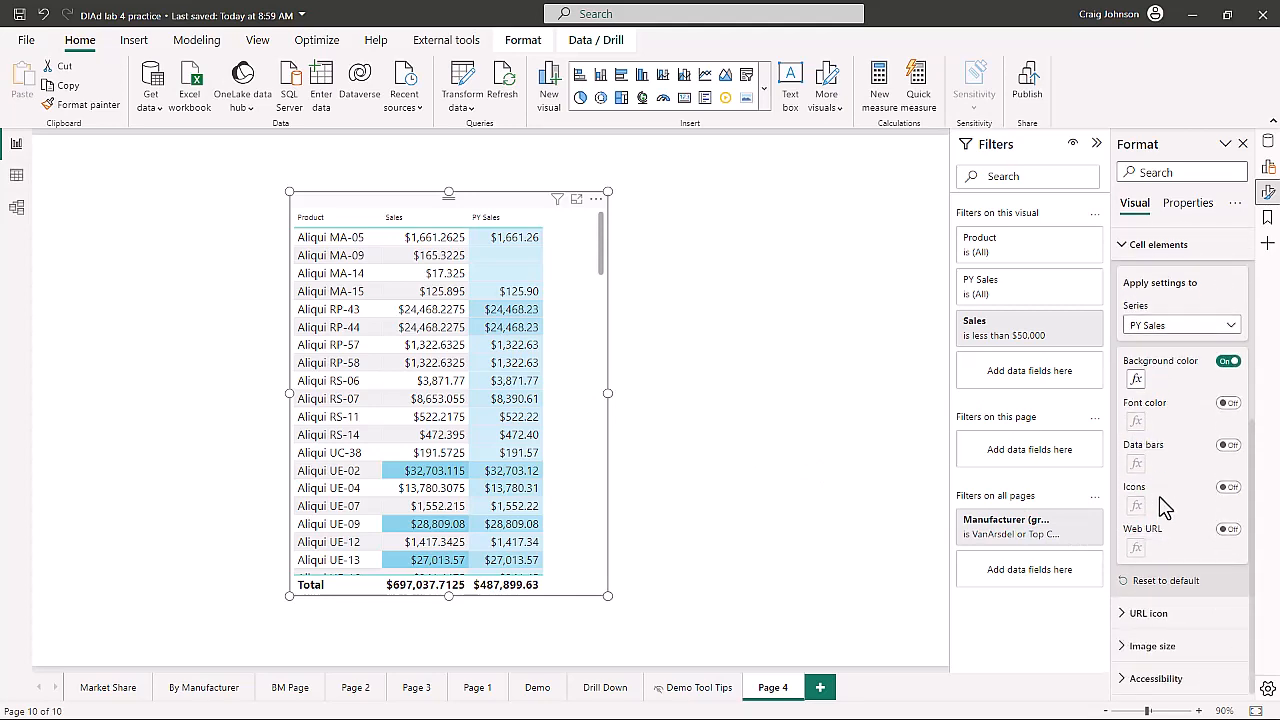
{"action": "left_click", "coordinate": [1236, 416]}
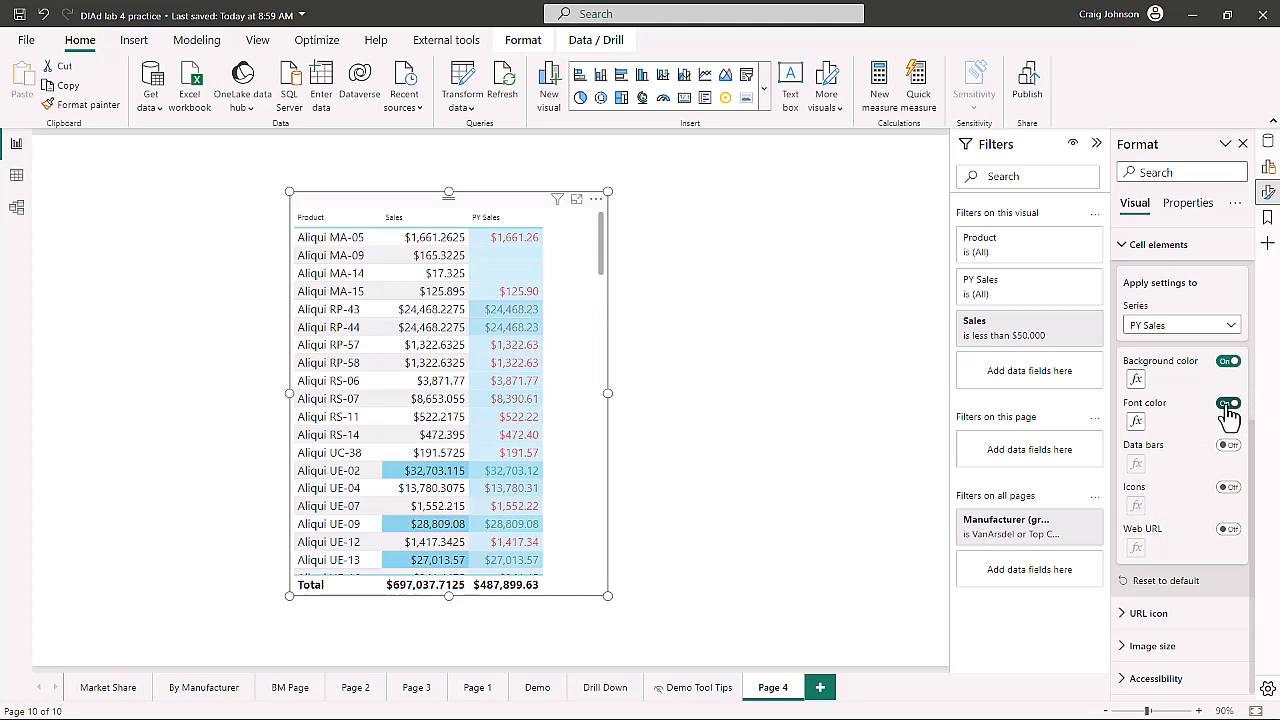
Turn off the font color formatting for the PY Sales cells and turn on data bars instead.
{"action": "left_click", "coordinate": [1229, 410]}
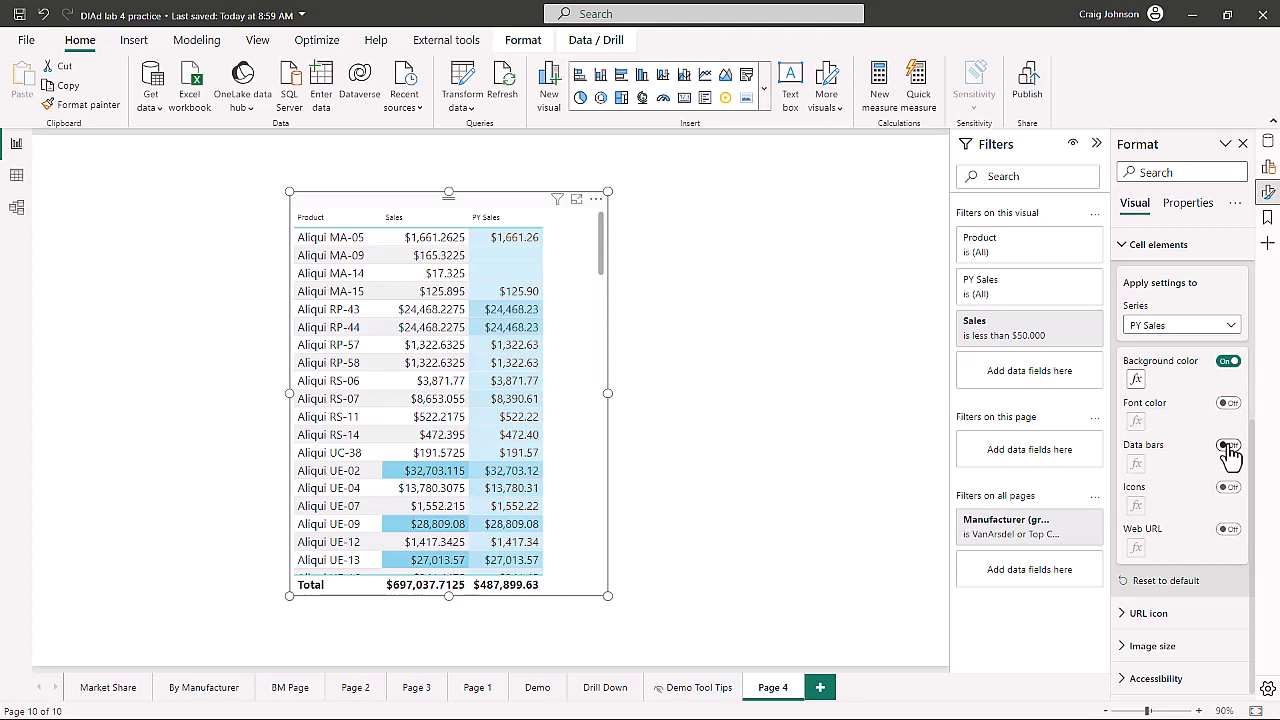
{"action": "left_click", "coordinate": [1230, 446]}
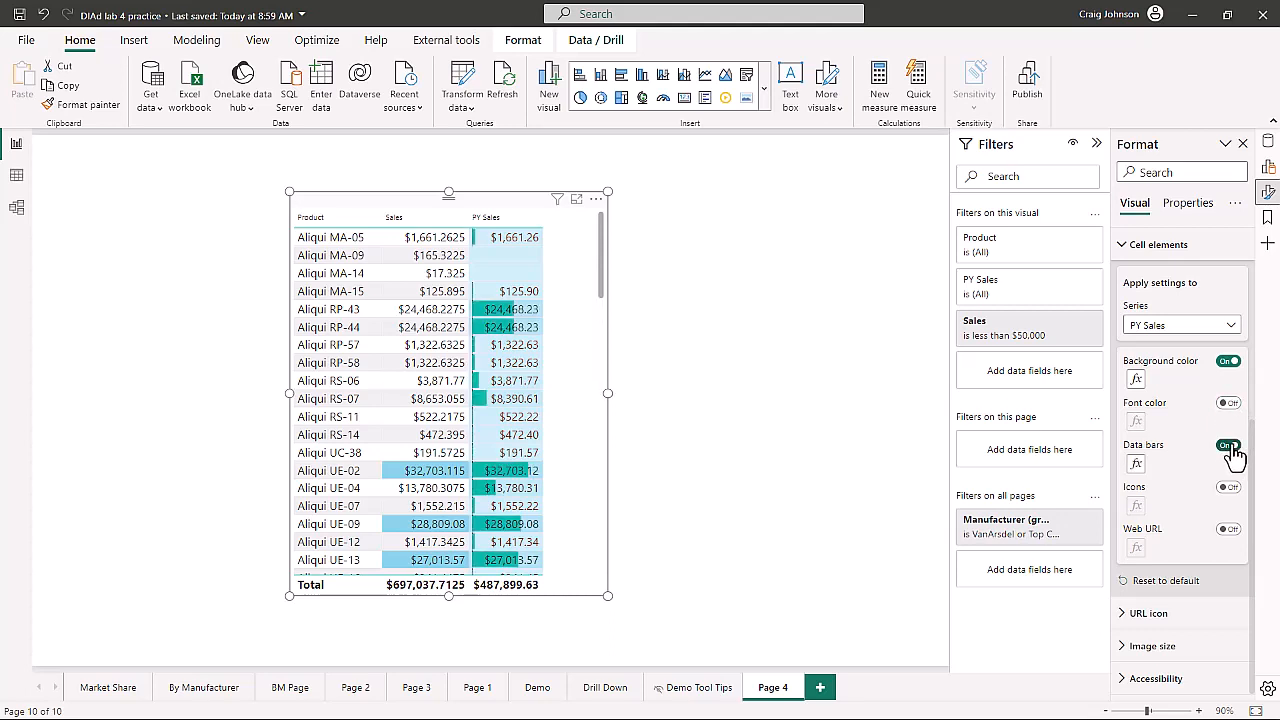
Set the positive bar color of the PY Sales data bars to yellow and apply it.
{"action": "left_click", "coordinate": [1136, 463]}
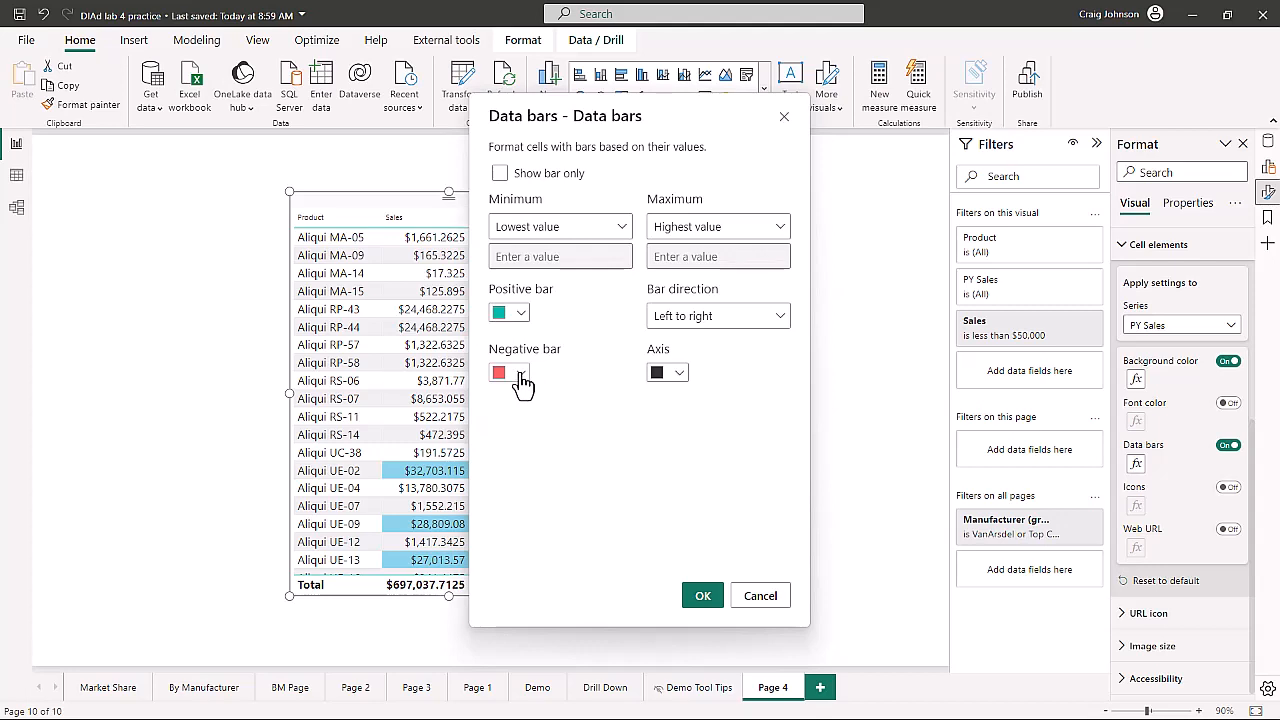
{"action": "left_click", "coordinate": [757, 320]}
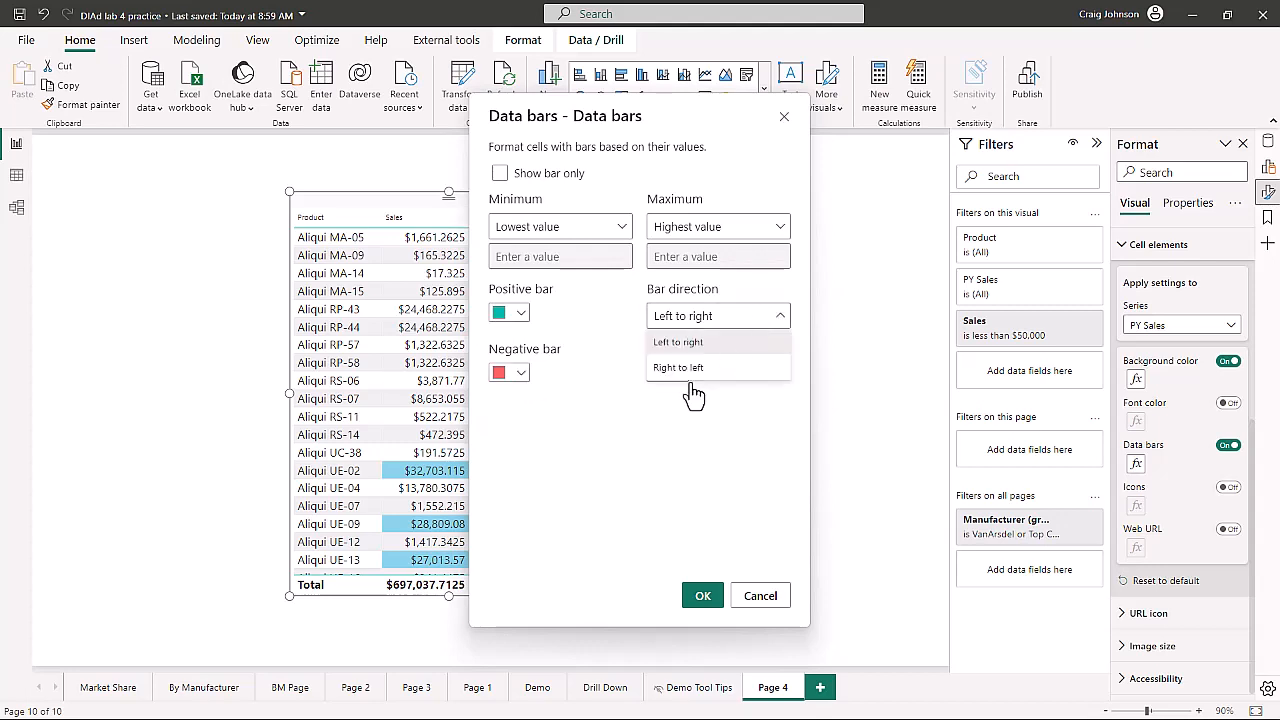
{"action": "left_click", "coordinate": [607, 446]}
{"action": "left_click", "coordinate": [519, 316]}
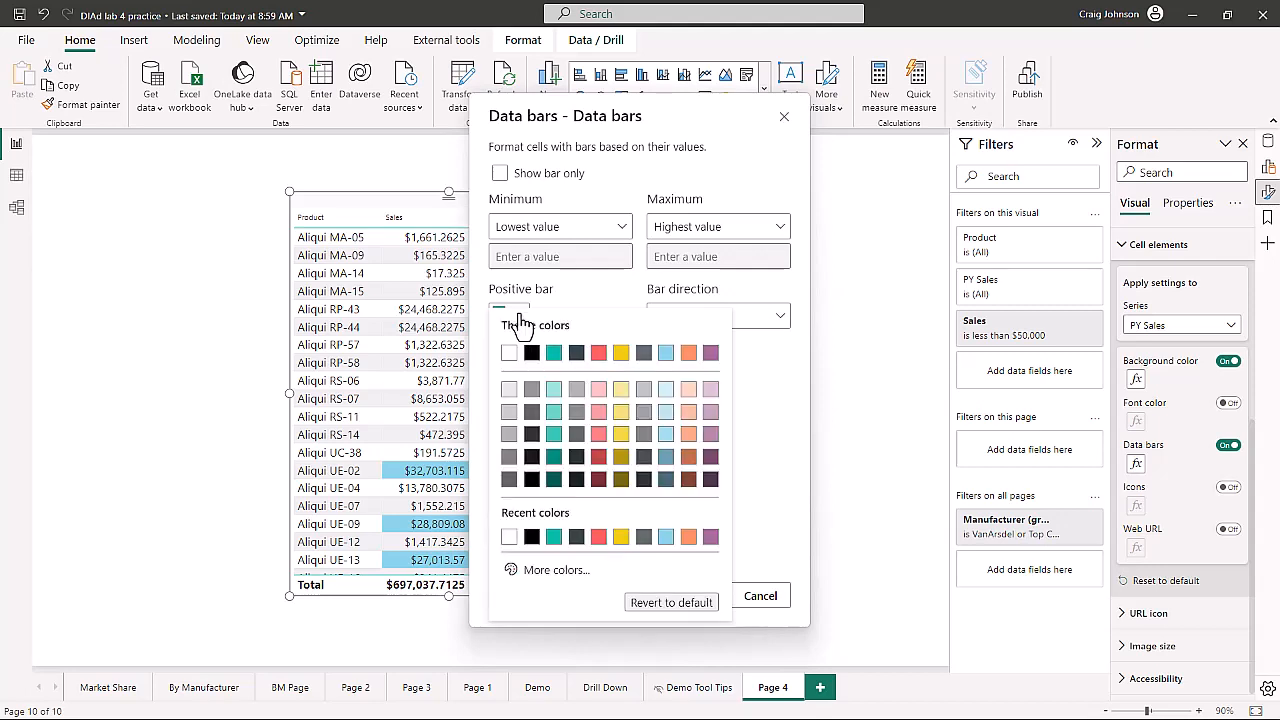
{"action": "left_click", "coordinate": [621, 356]}
{"action": "left_click", "coordinate": [703, 595]}
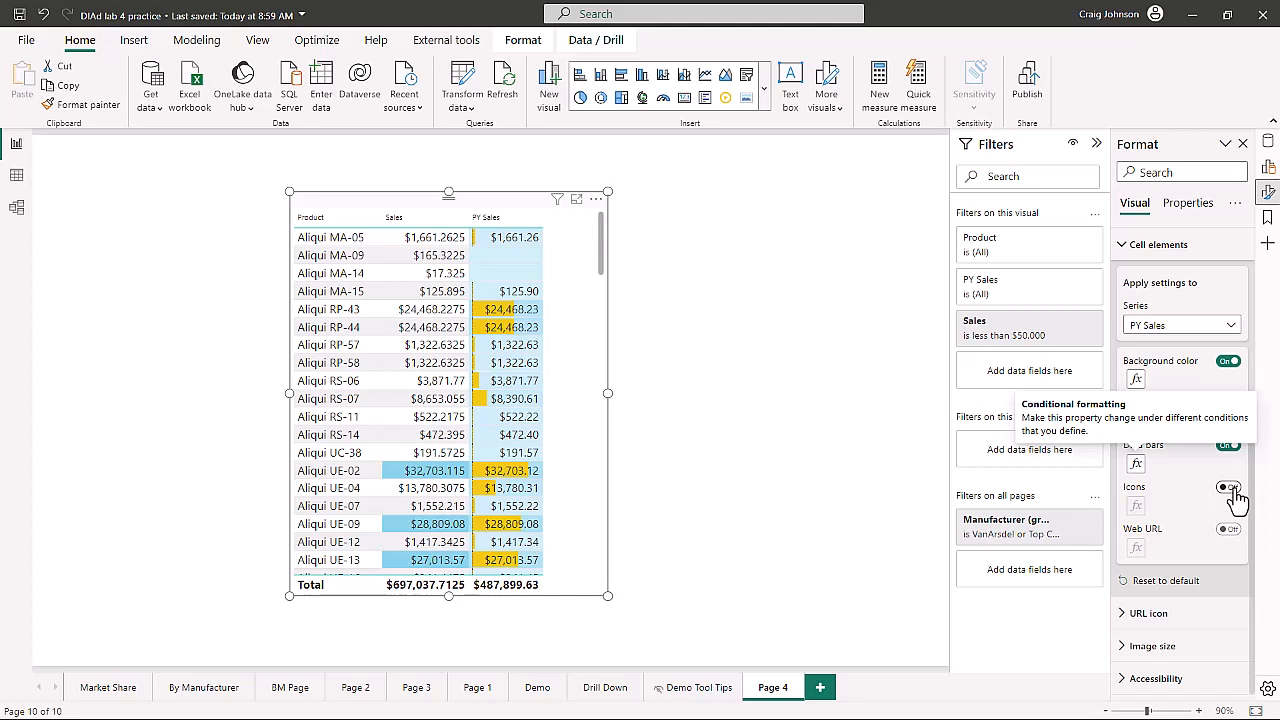
Choose Sales as the series that the product table's cell element settings apply to.
{"action": "left_click", "coordinate": [823, 410]}
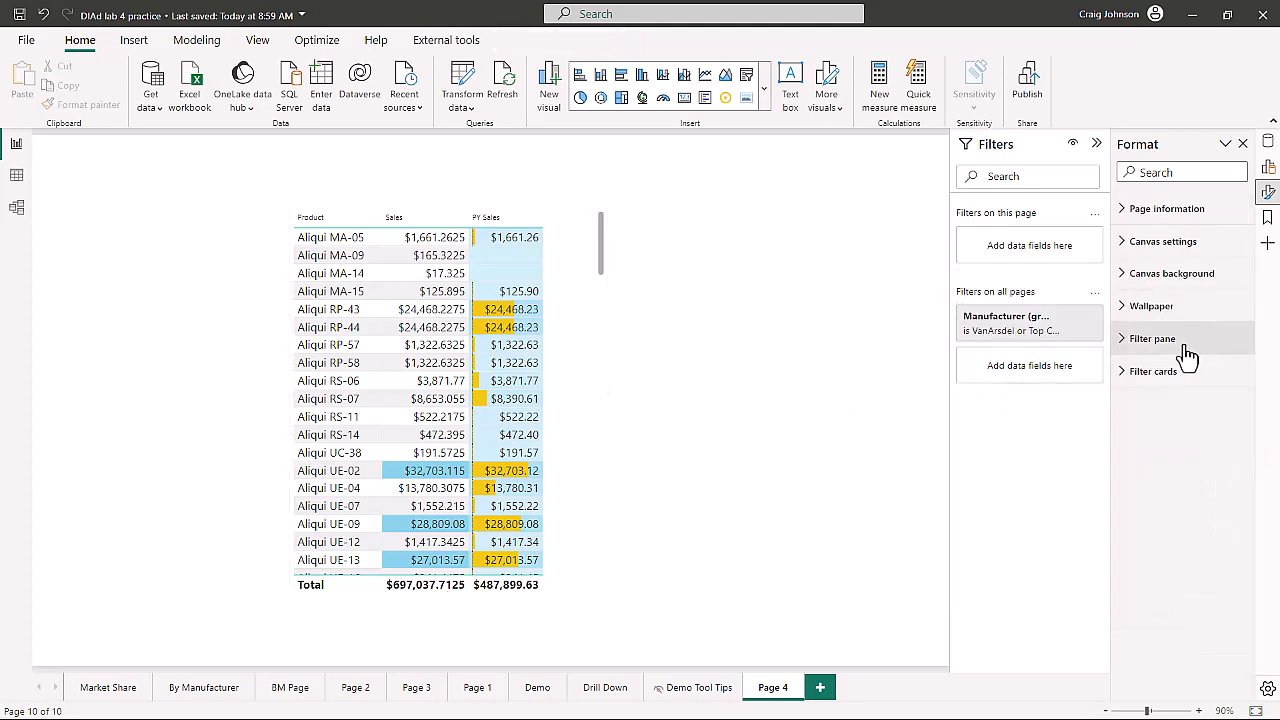
{"action": "left_click", "coordinate": [516, 262]}
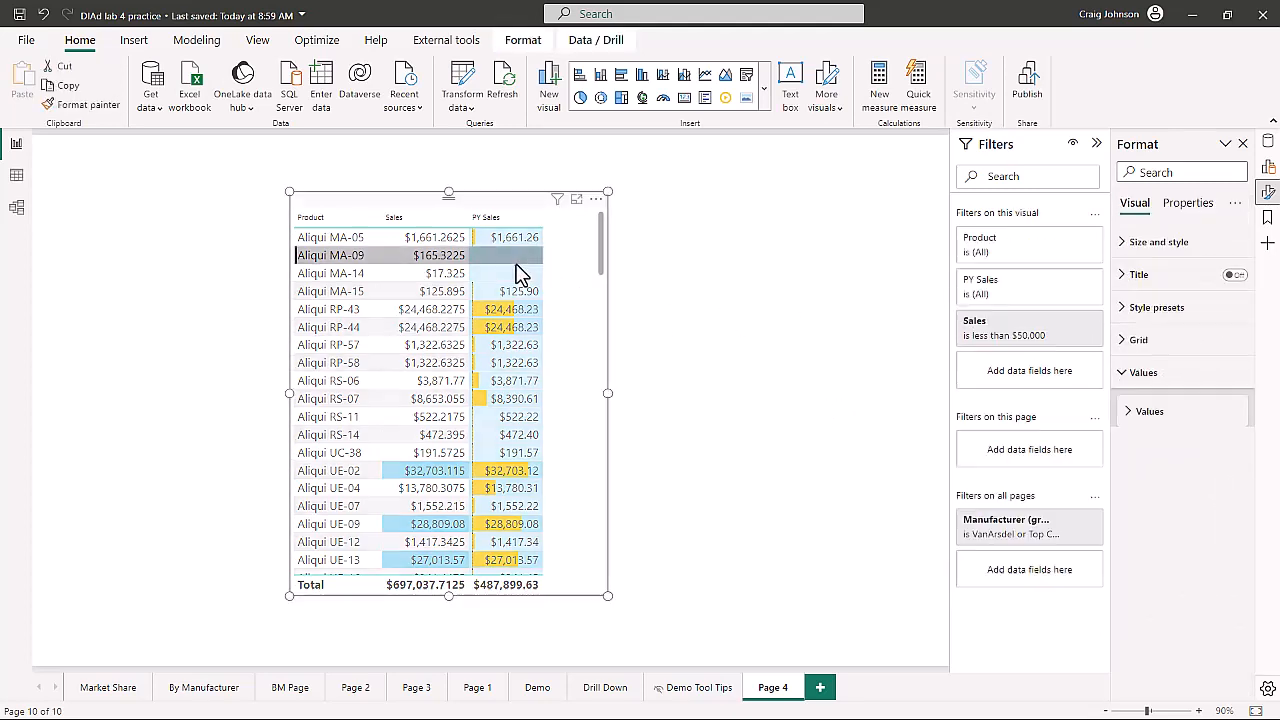
{"action": "scroll", "coordinate": [1140, 532], "scroll_direction": "down", "scroll_amount": 2}
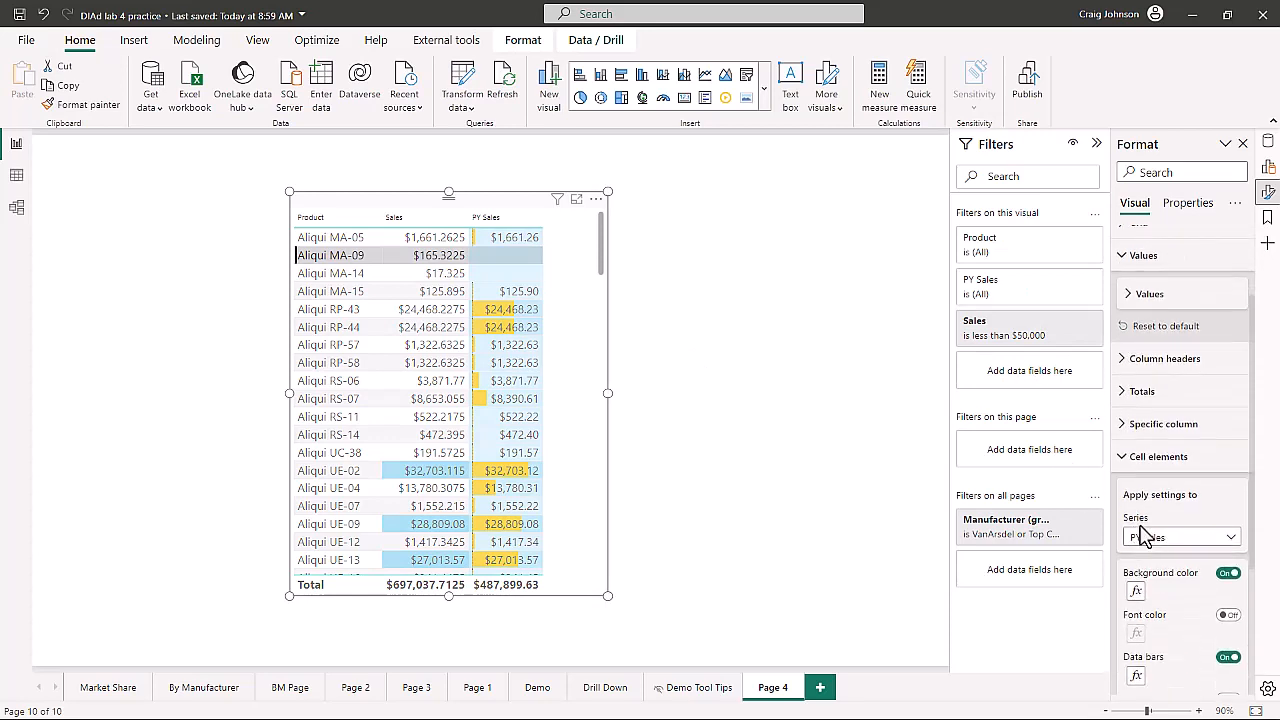
{"action": "left_click", "coordinate": [1165, 540]}
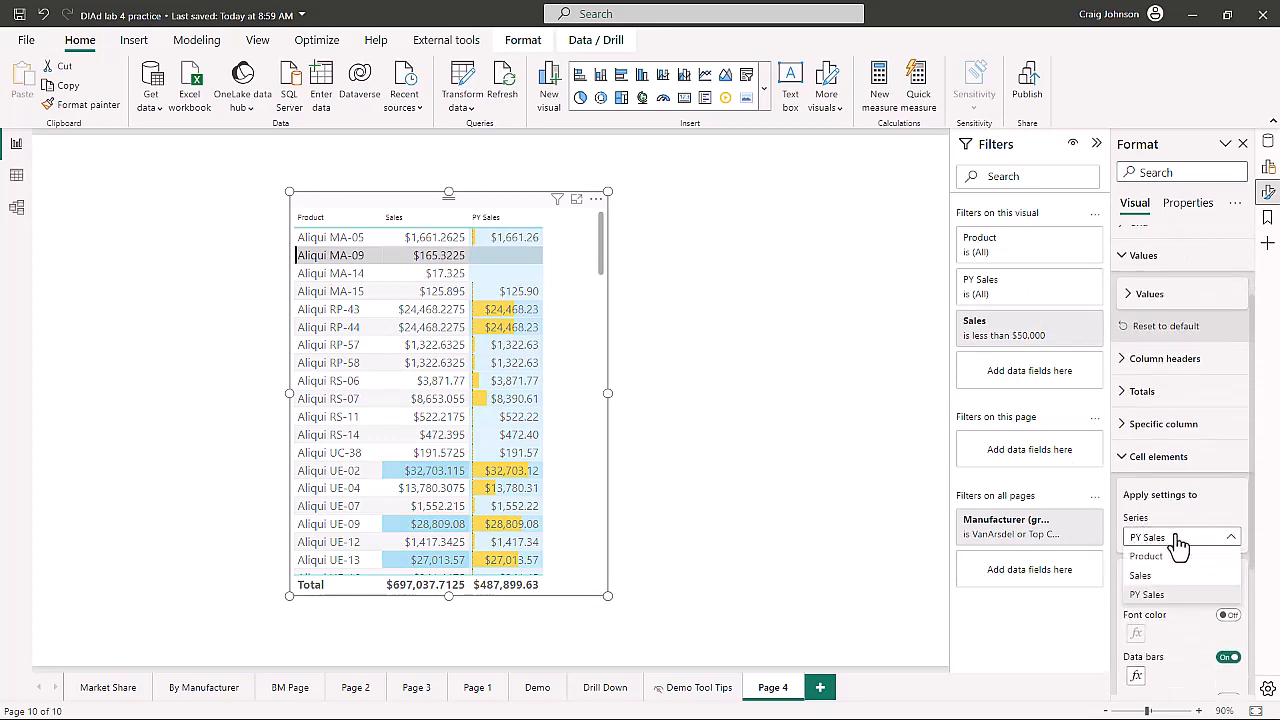
{"action": "left_click", "coordinate": [1142, 576]}
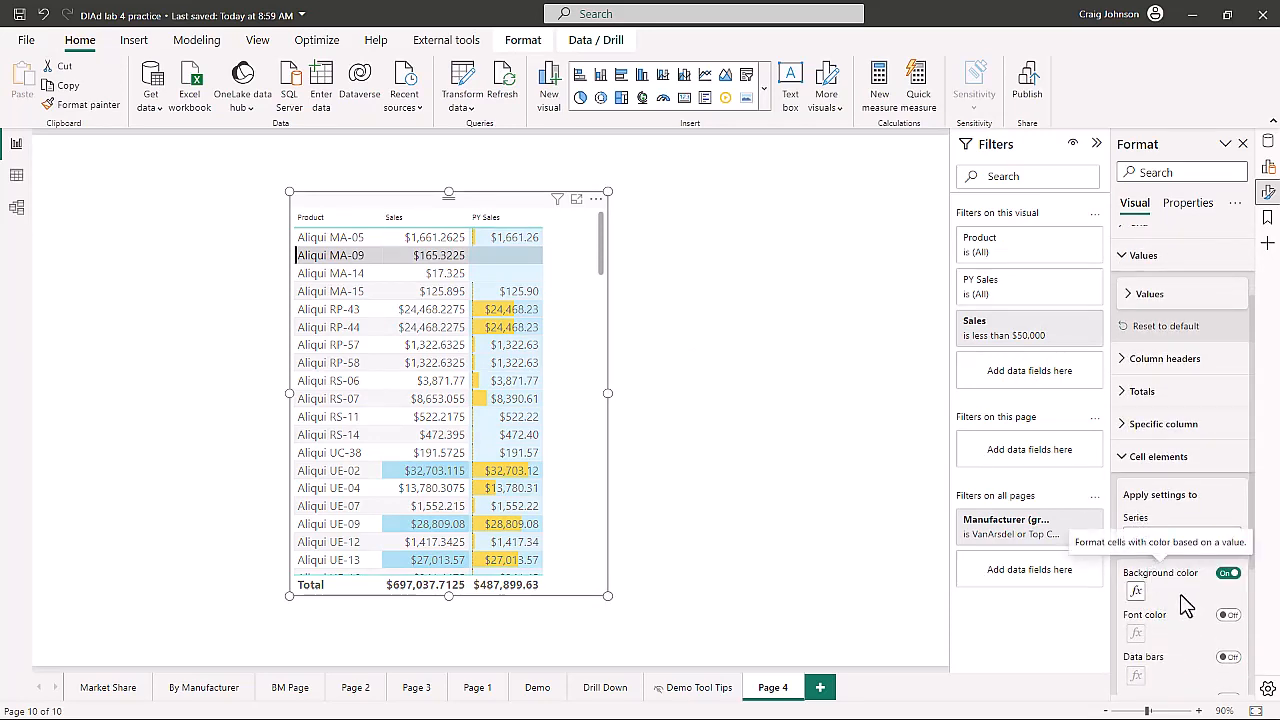
{"action": "scroll", "coordinate": [1184, 588], "scroll_direction": "down", "scroll_amount": 4}
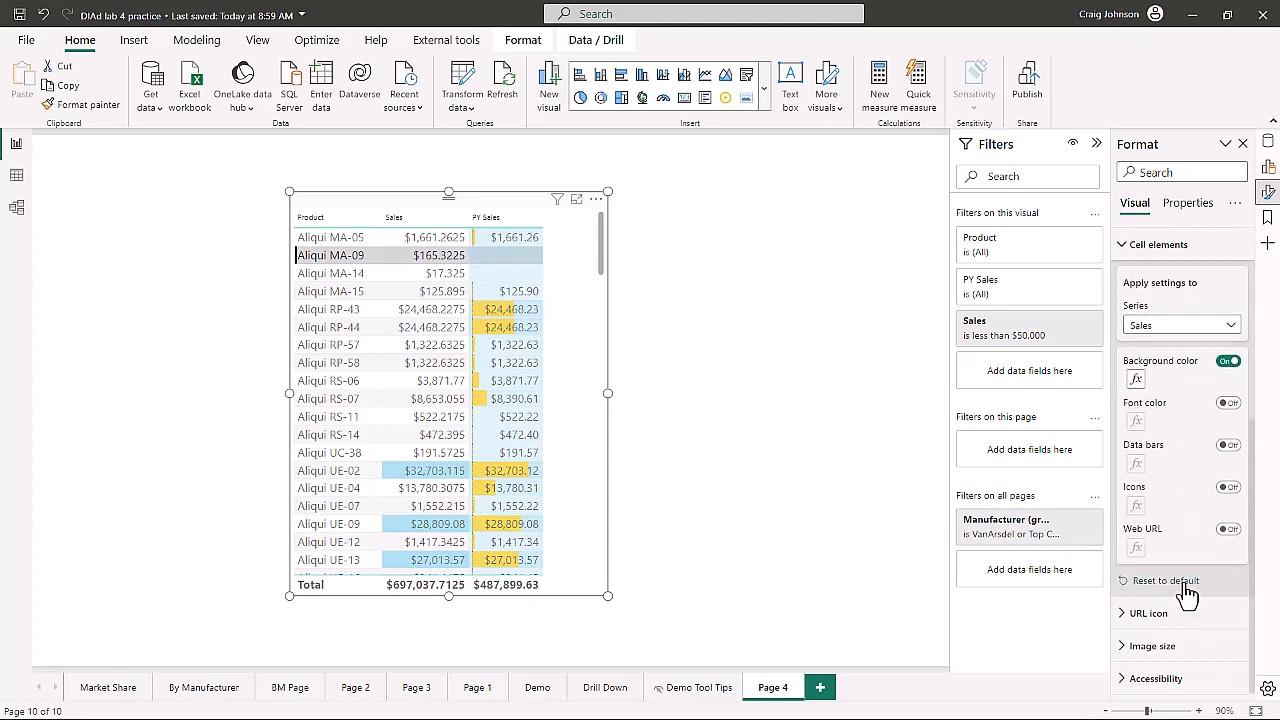
Try the red diamond, yellow triangle and green circle icon rules on the Sales cells, look through the other icon styles, and turn icons off again.
{"action": "left_click", "coordinate": [1230, 488]}
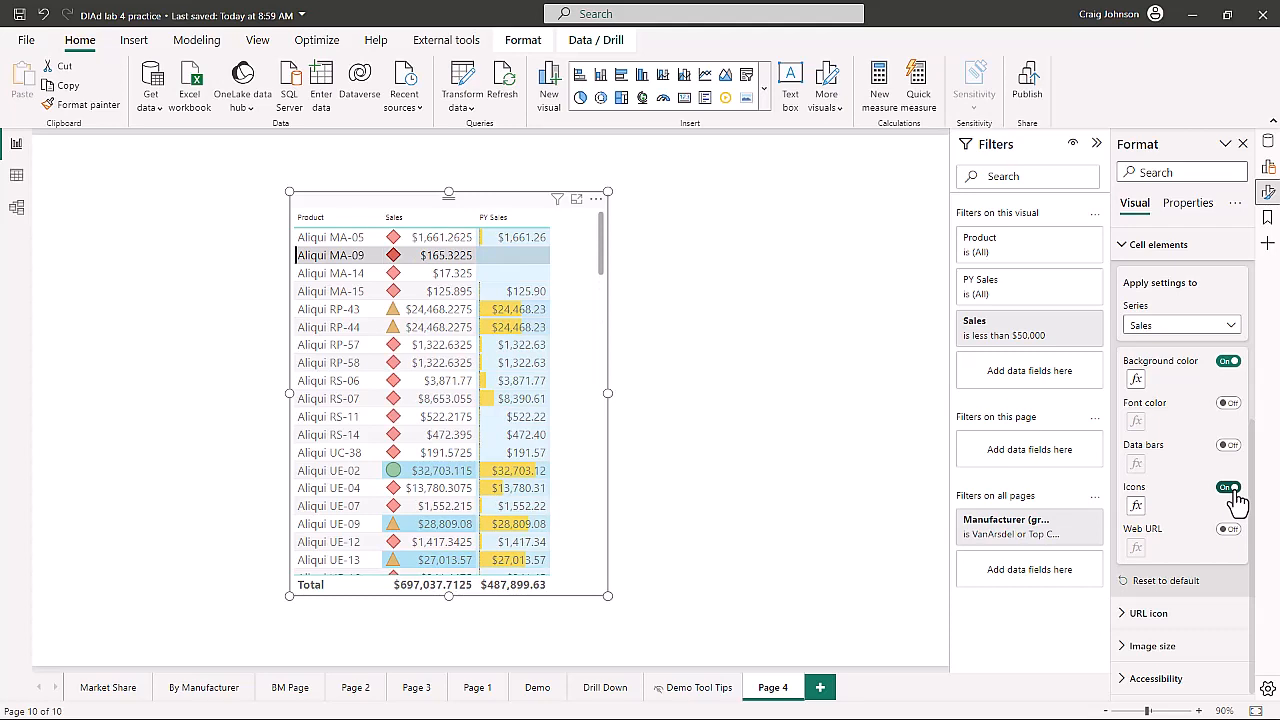
{"action": "left_click", "coordinate": [1136, 507]}
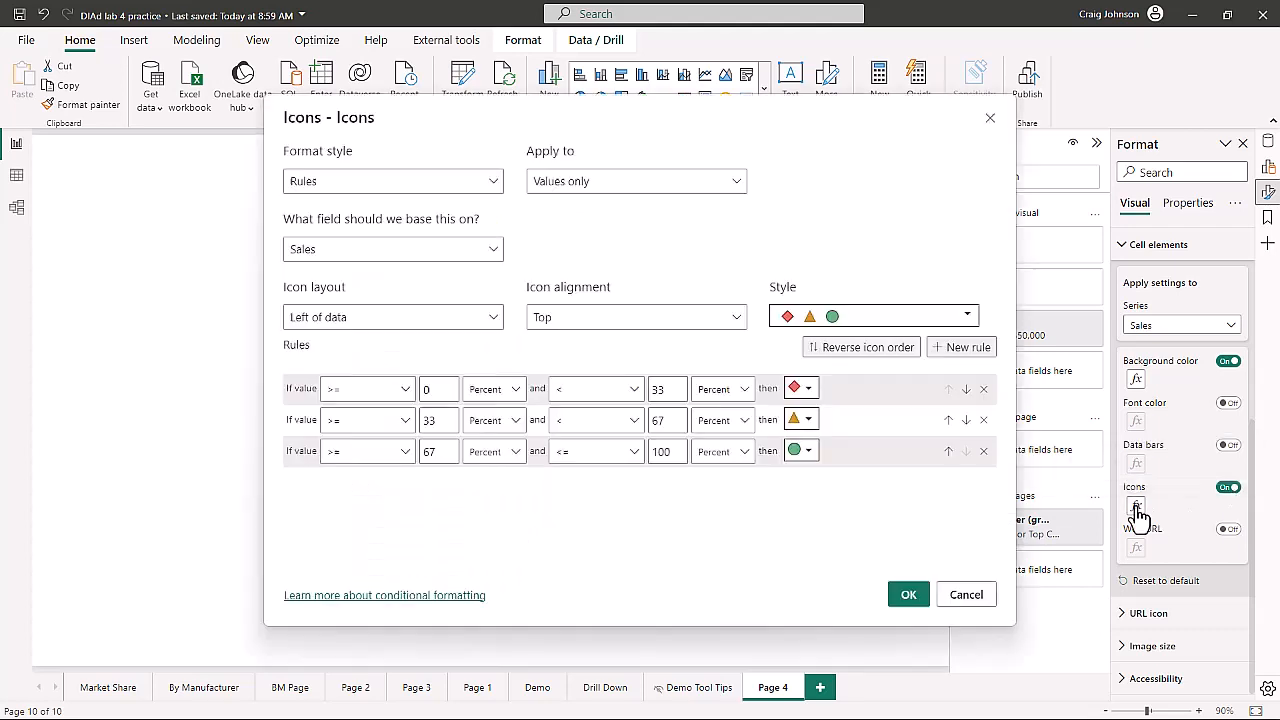
{"action": "left_click", "coordinate": [968, 317]}
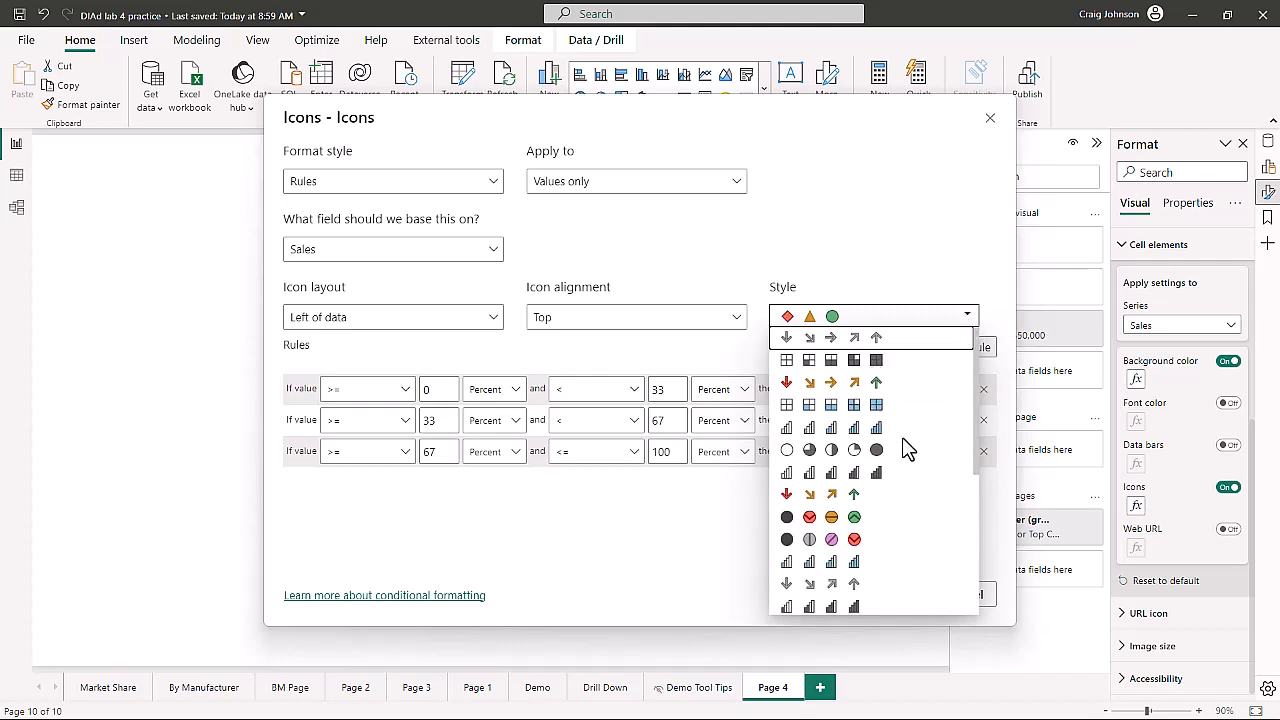
{"action": "scroll", "coordinate": [902, 440], "scroll_direction": "down", "scroll_amount": 3}
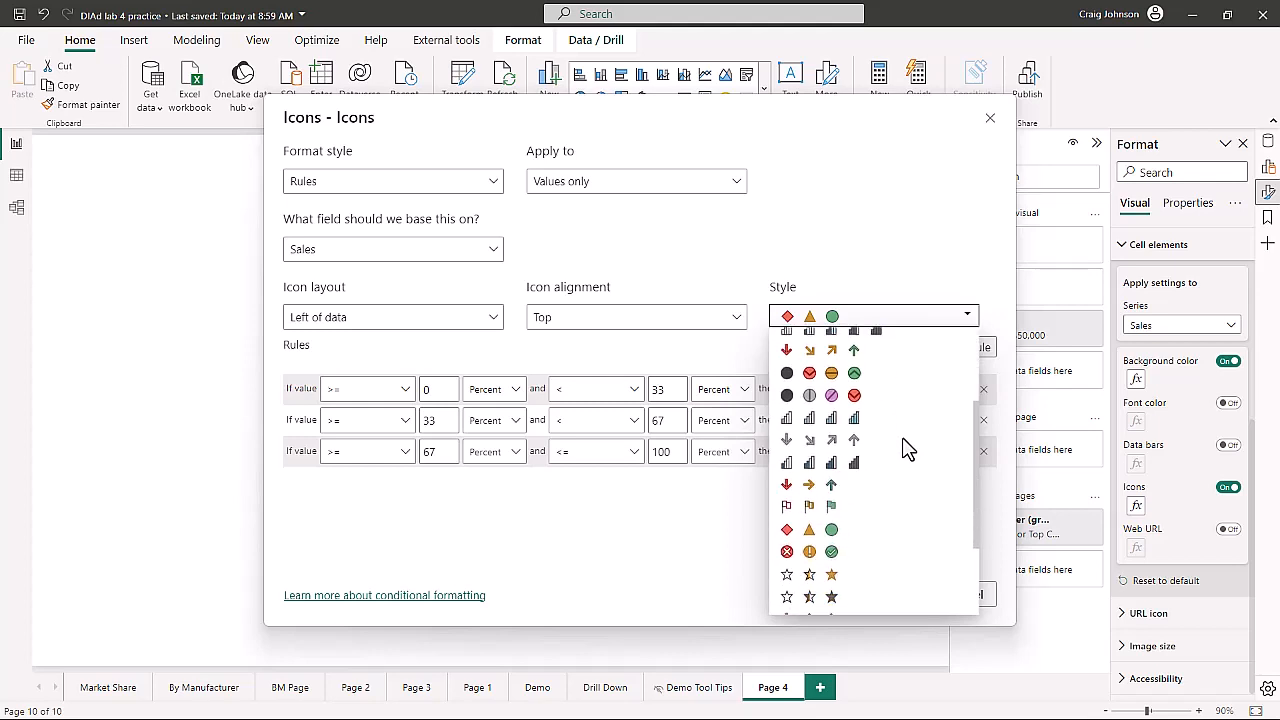
{"action": "scroll", "coordinate": [902, 437], "scroll_direction": "down", "scroll_amount": 3}
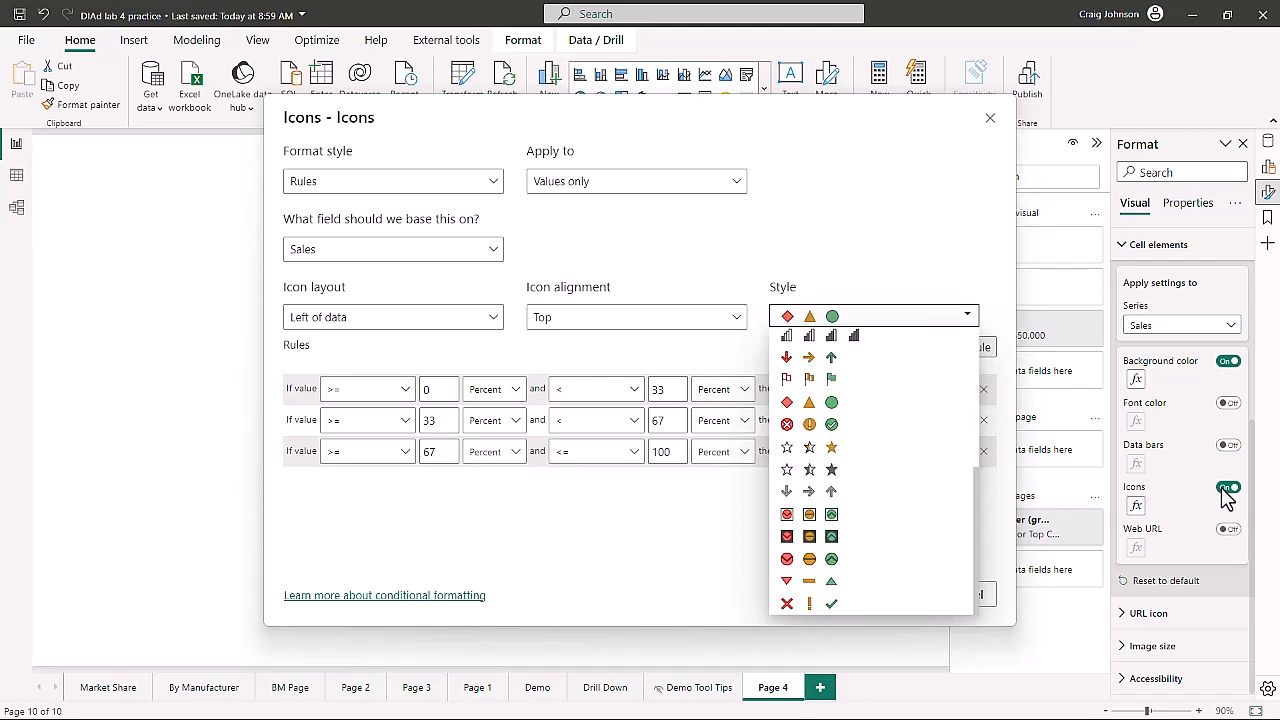
{"action": "left_click", "coordinate": [606, 526]}
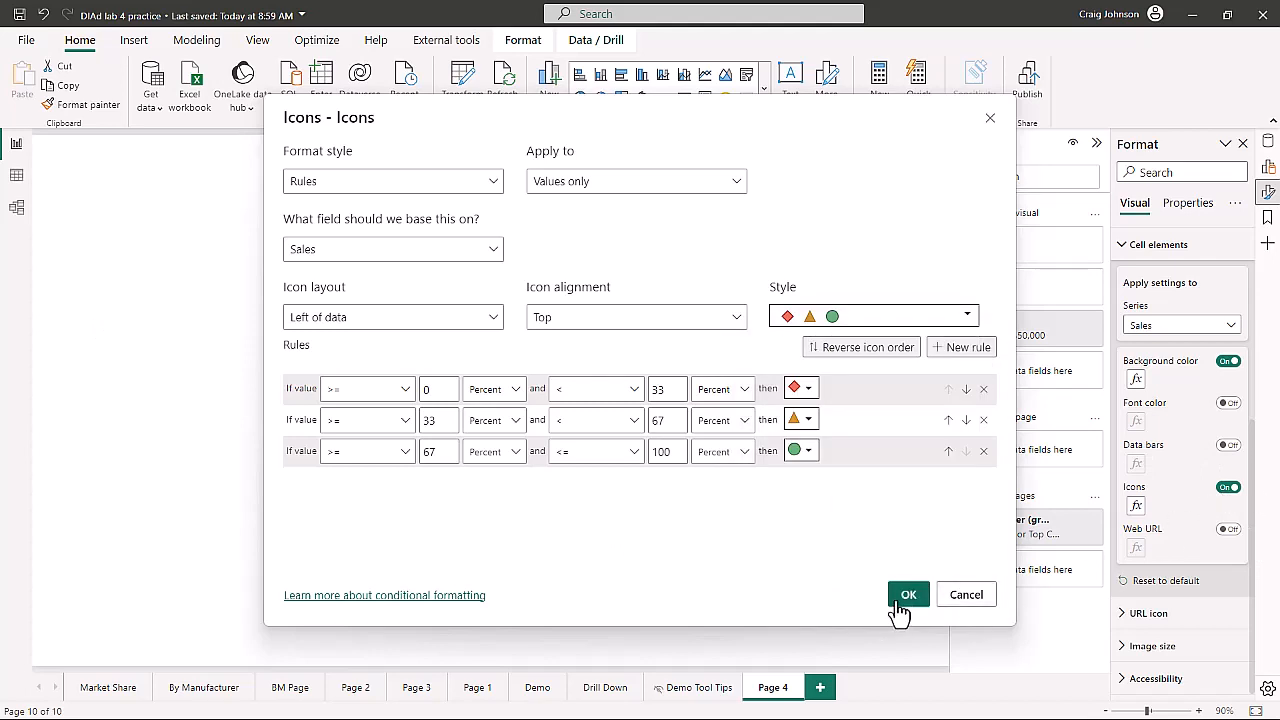
{"action": "left_click", "coordinate": [905, 601]}
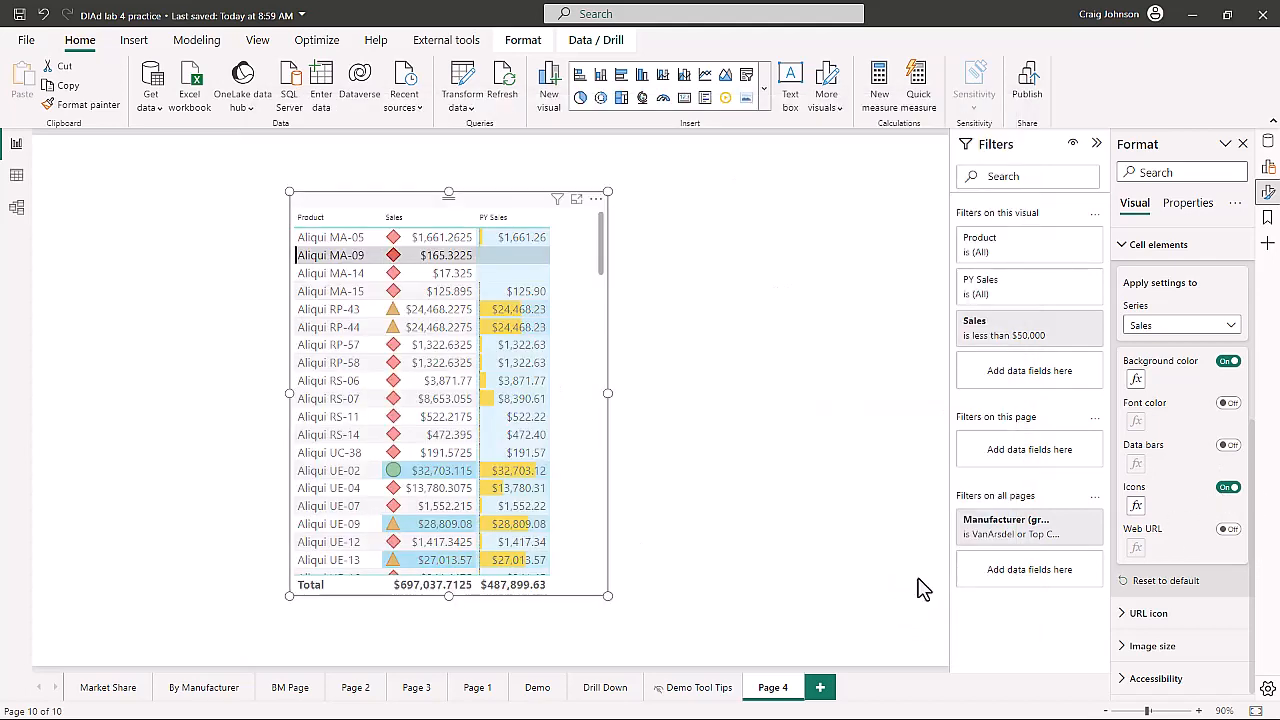
{"action": "left_click", "coordinate": [1226, 490]}
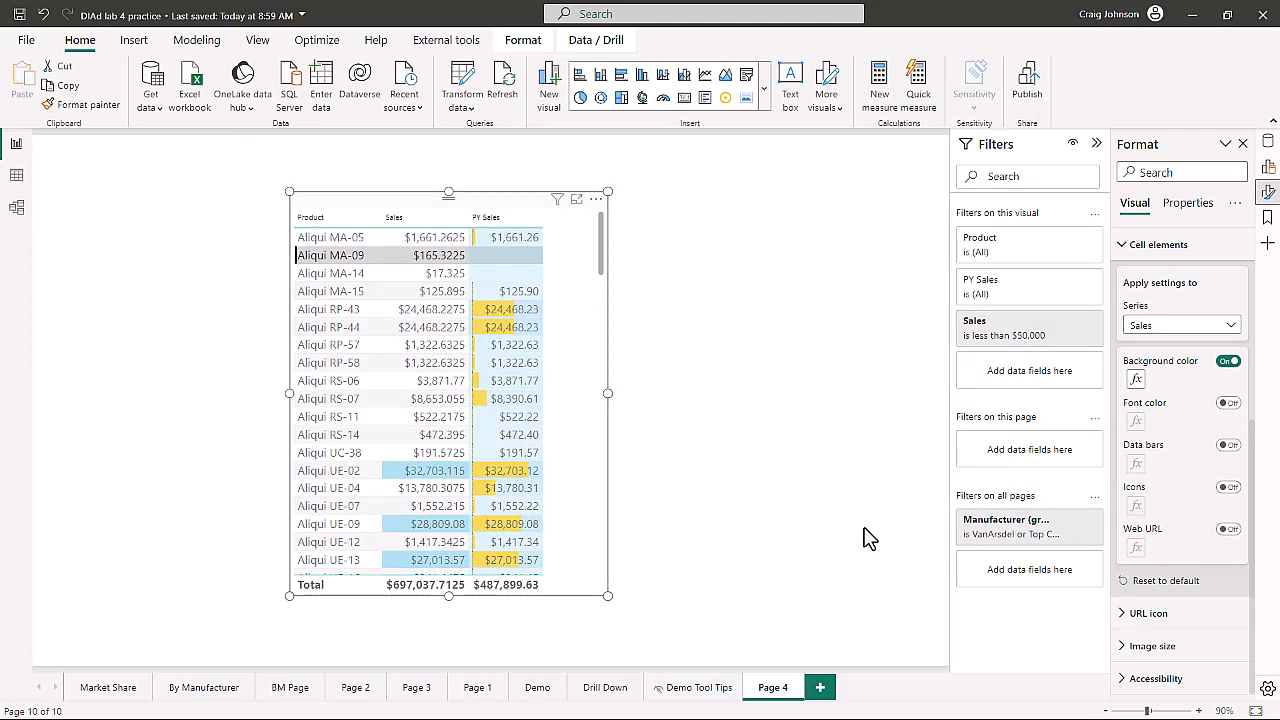